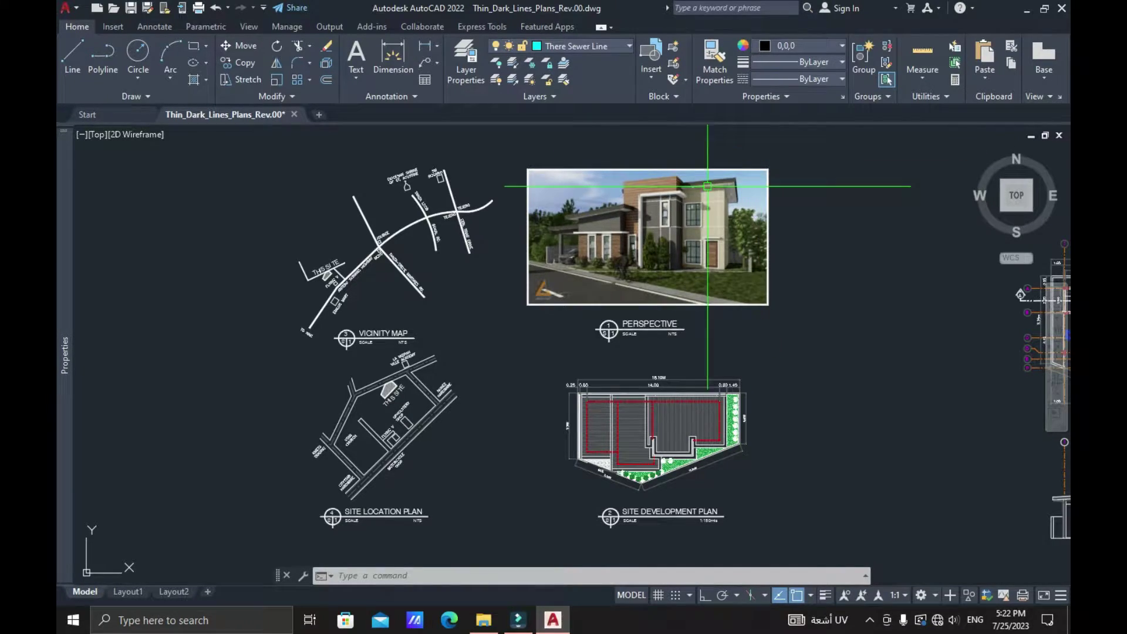
# Switch the drawing to the Layout1 paper-space sheet.
pyautogui.click(128, 590)
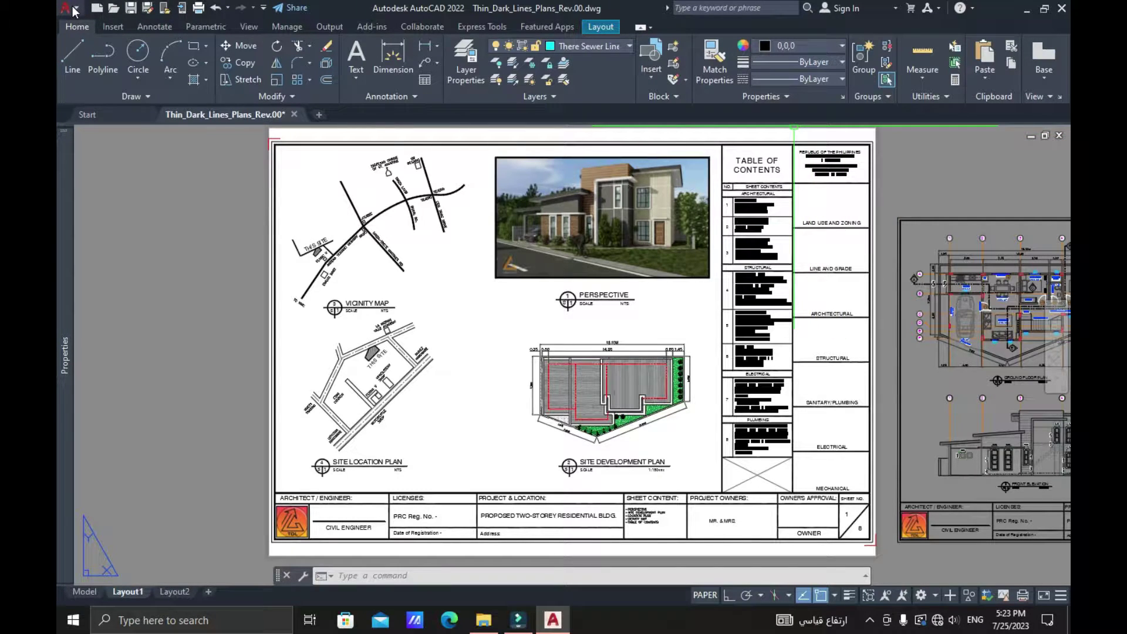
# Open the Plot dialog for Layout1 as a single-sheet plot with Ctrl+P.
pyautogui.click(69, 9)
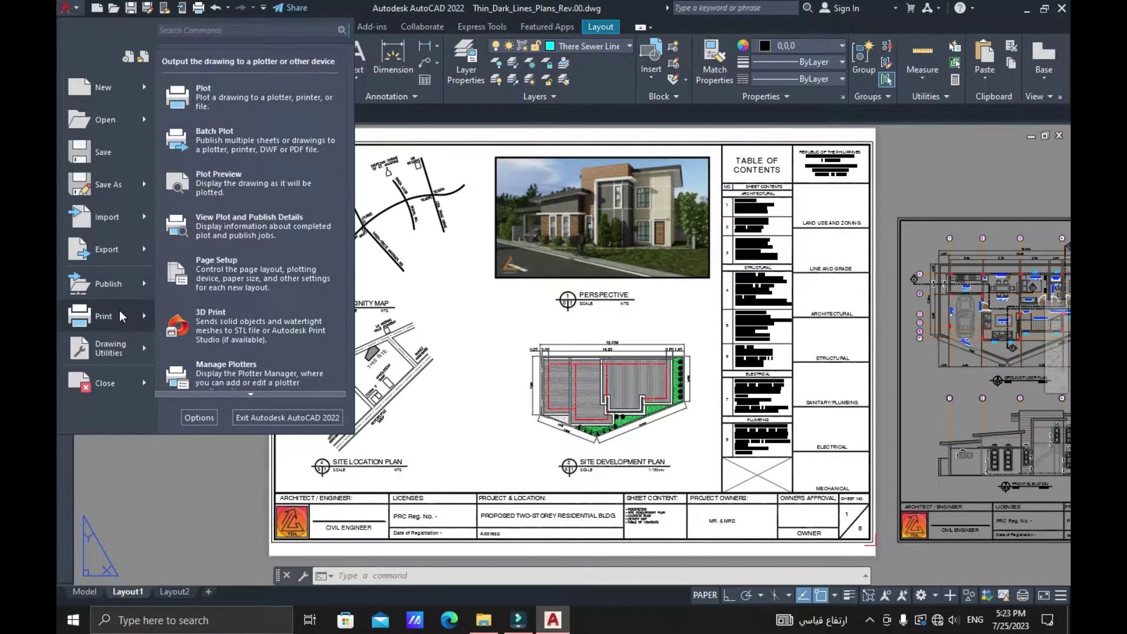
pyautogui.moveTo(102, 316)
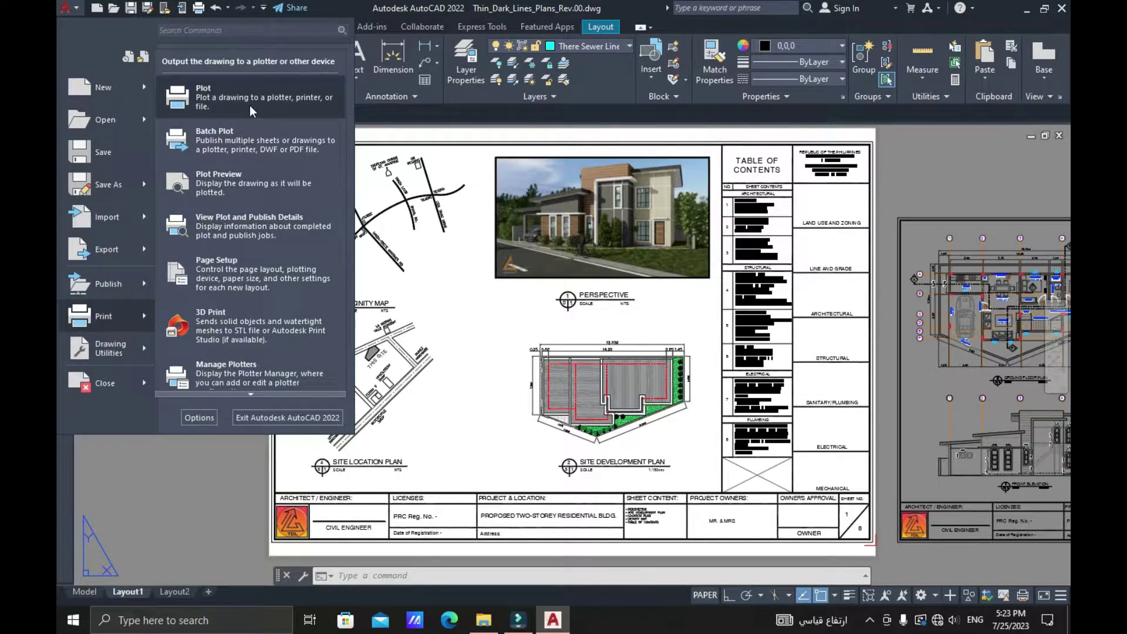
pyautogui.click(385, 166)
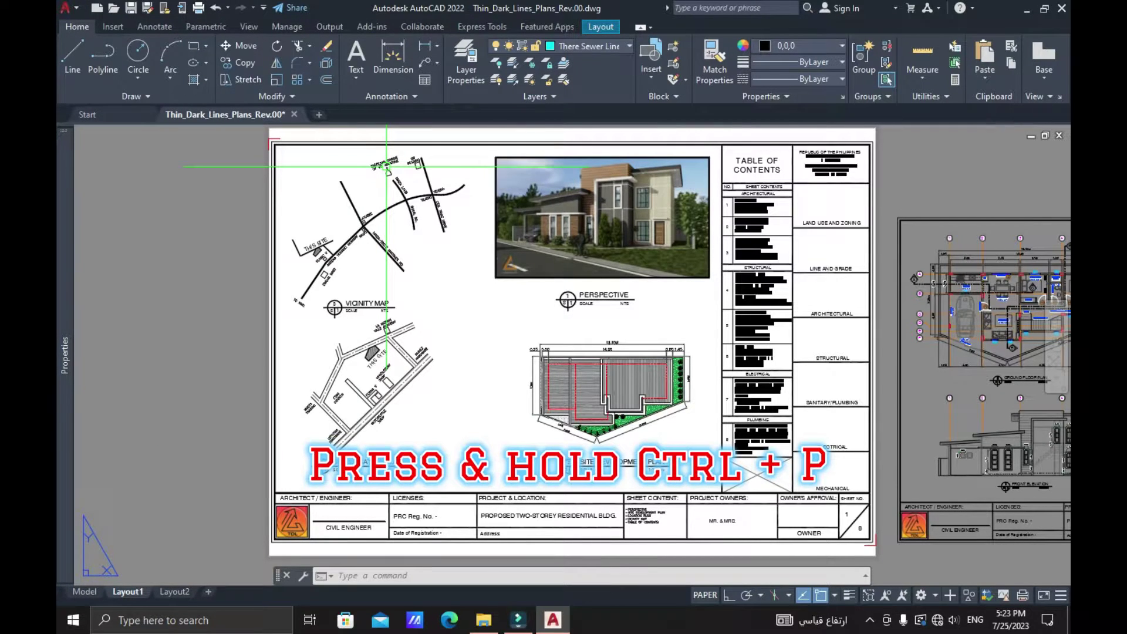
pyautogui.hotkey('ctrl', 'p')
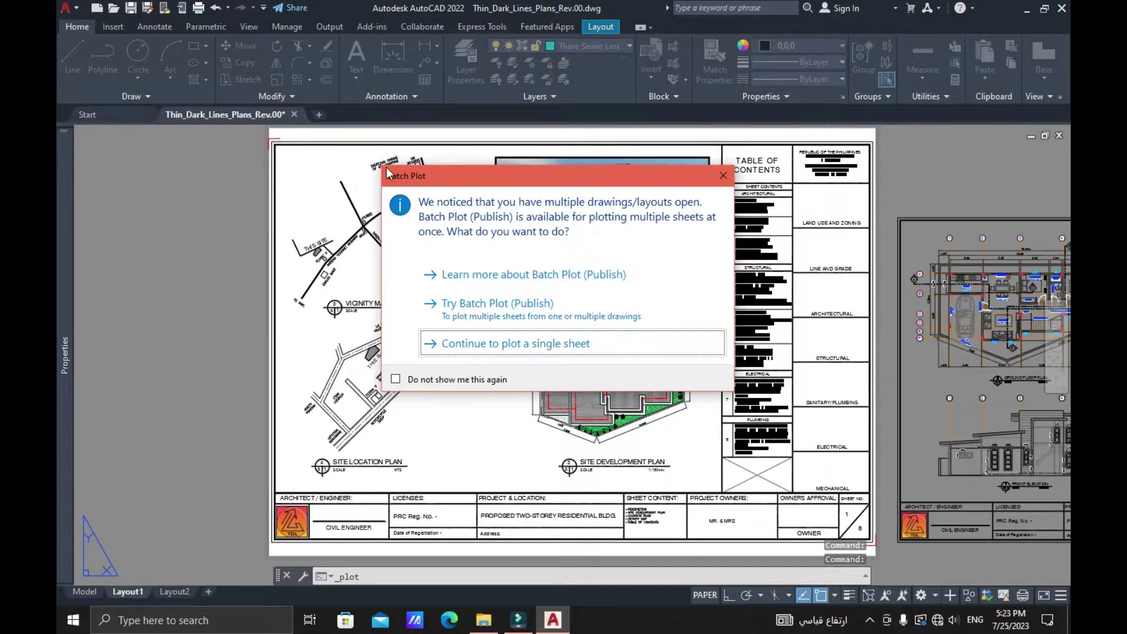
pyautogui.click(515, 344)
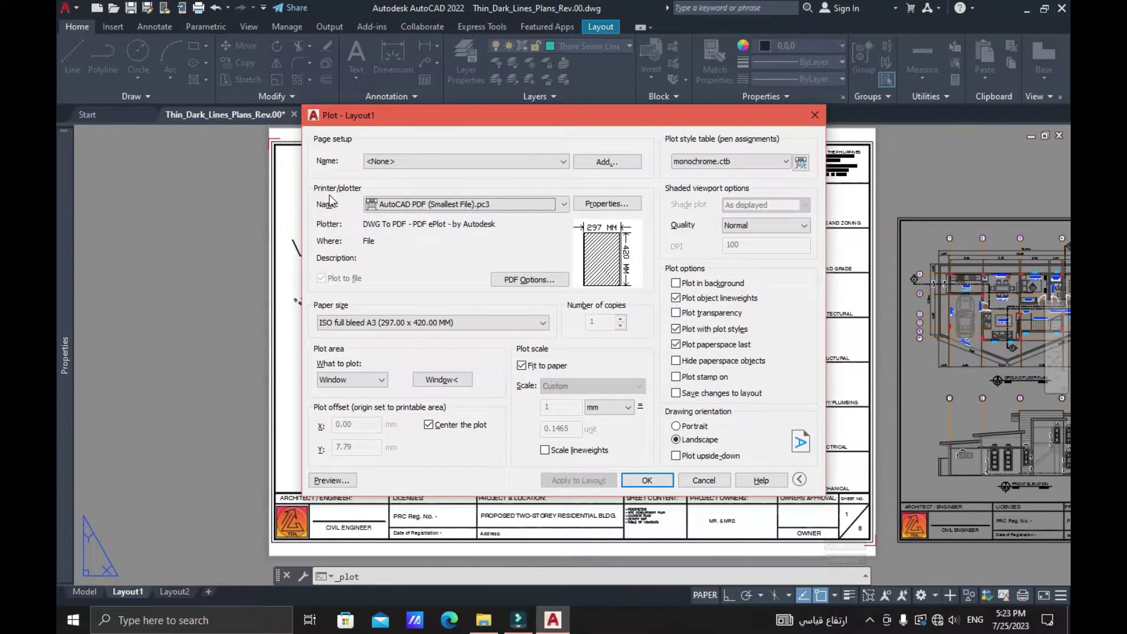
# Choose AutoCAD PDF (General Documentation).pc3 as the plotter.
pyautogui.click(564, 208)
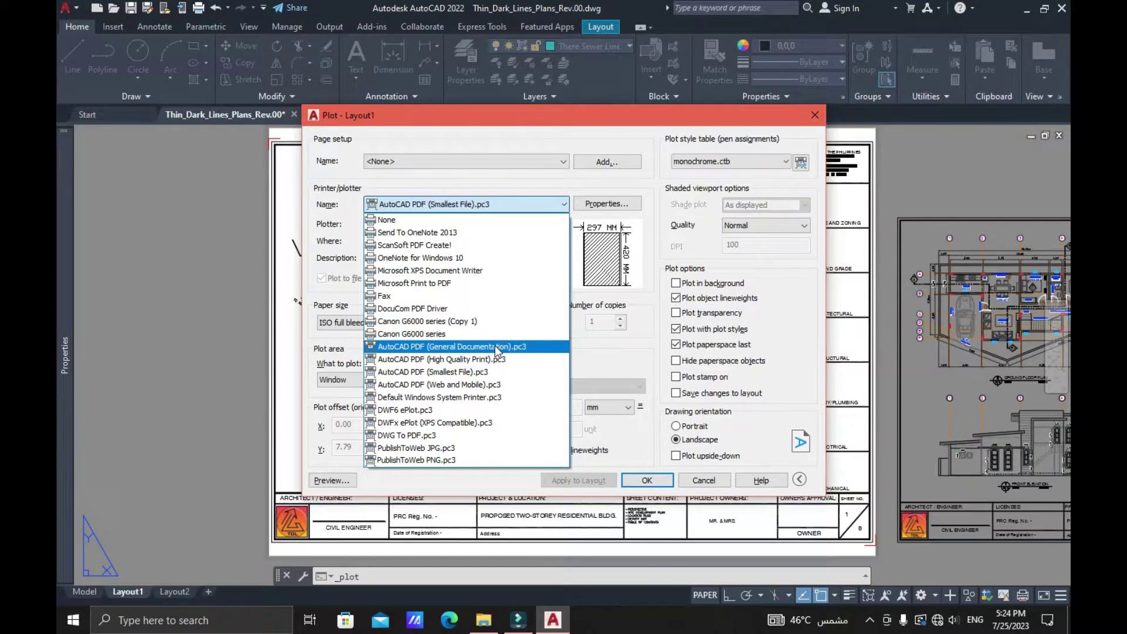
pyautogui.click(498, 352)
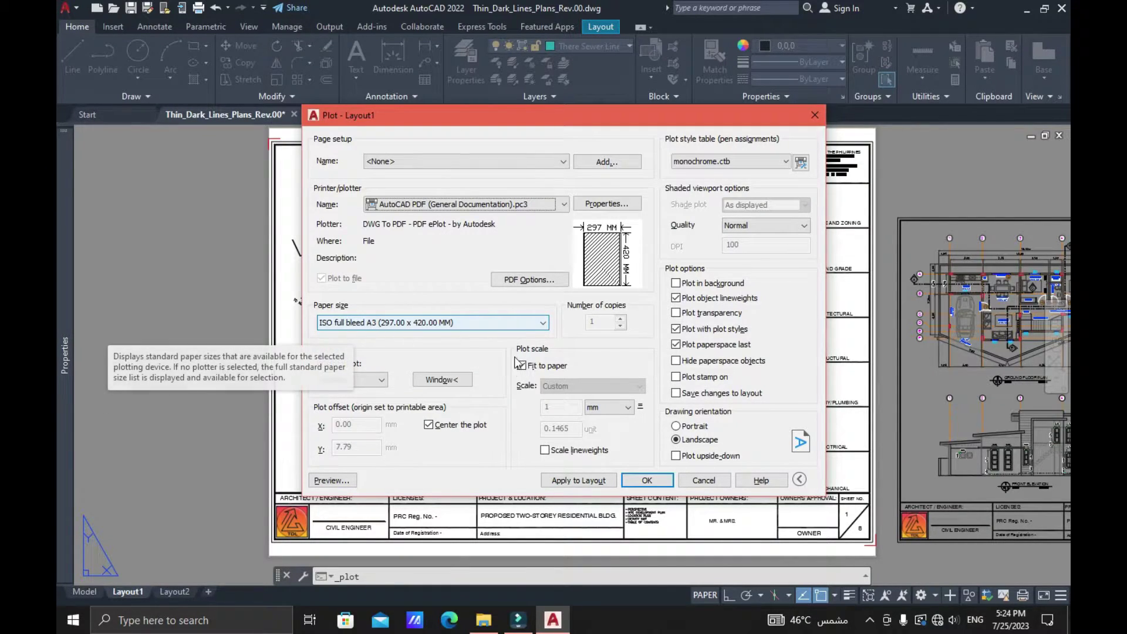
# Window the plot area around the whole sheet, apply it to Layout1, and preview.
pyautogui.click(441, 379)
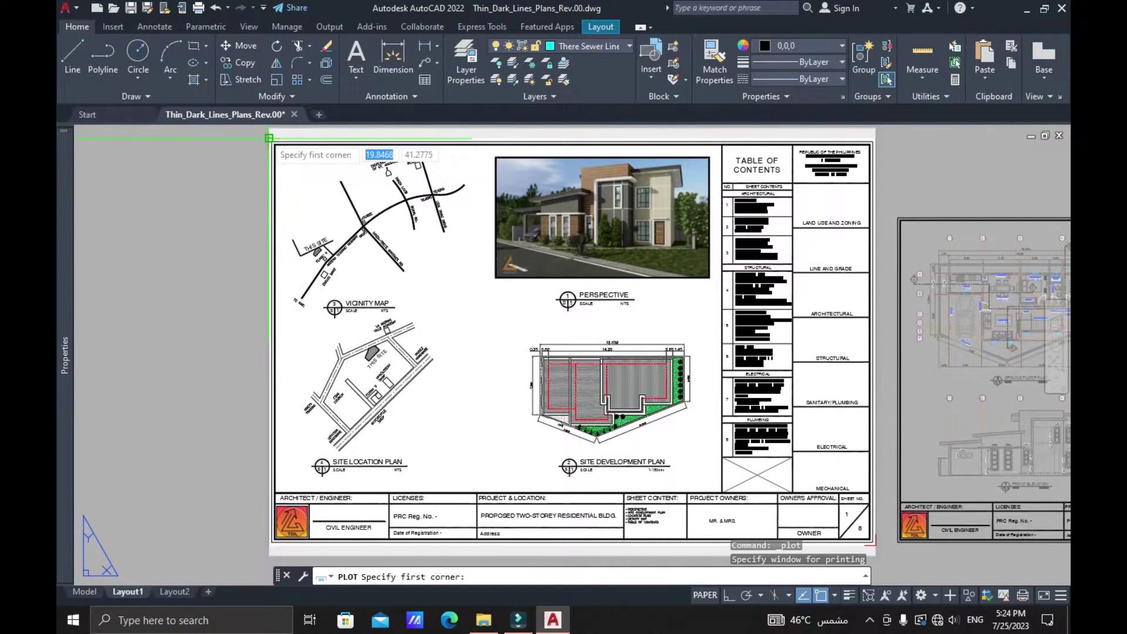
pyautogui.click(272, 141)
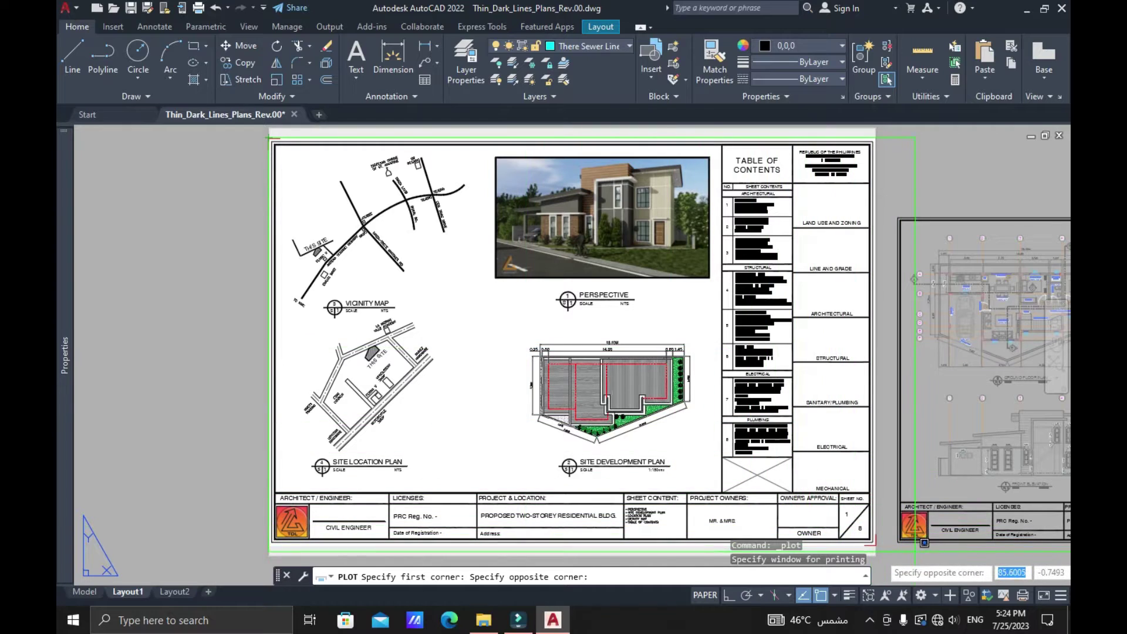
pyautogui.click(875, 544)
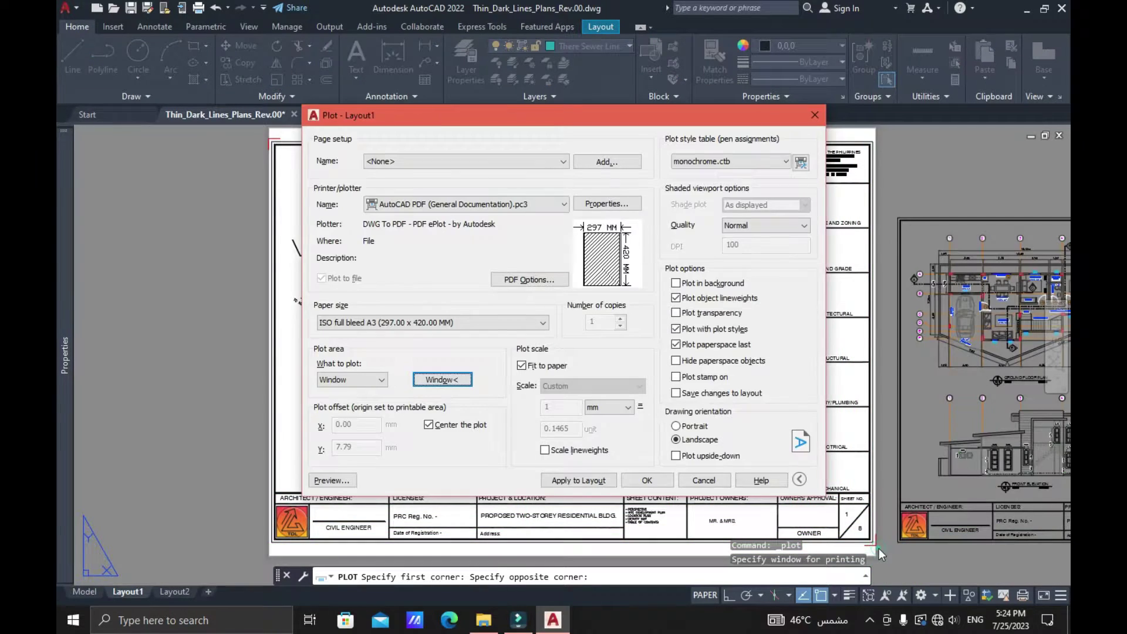
pyautogui.click(578, 480)
pyautogui.click(343, 479)
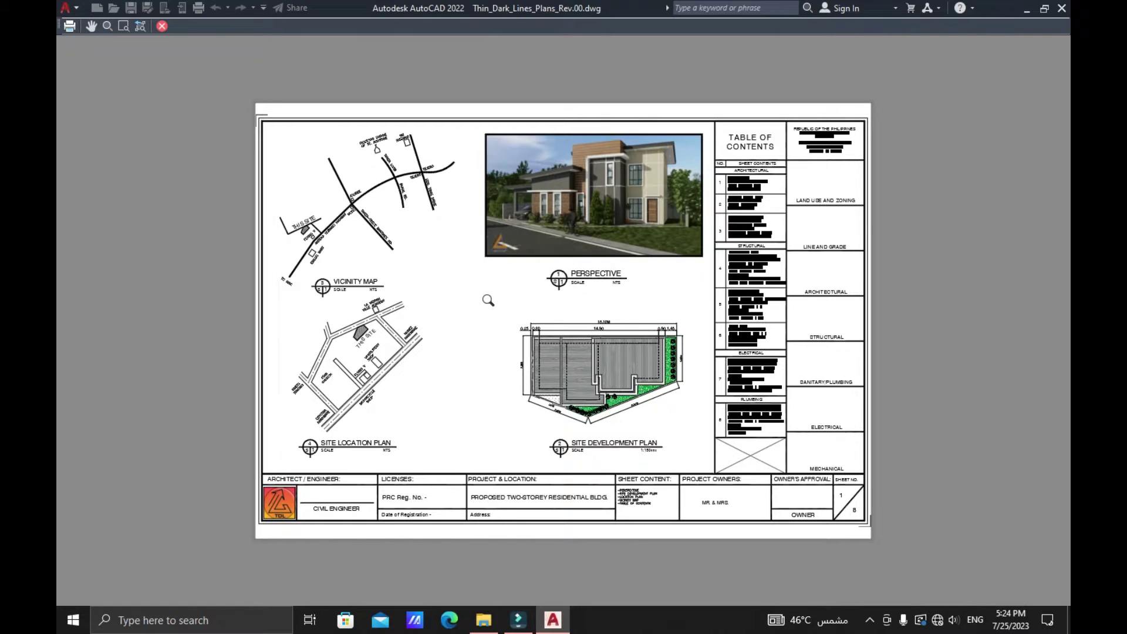
# Plot the previewed sheet to Thin_Dark_Lines_Plans_Rev.00-Layout1.pdf on the Desktop.
pyautogui.rightClick(491, 304)
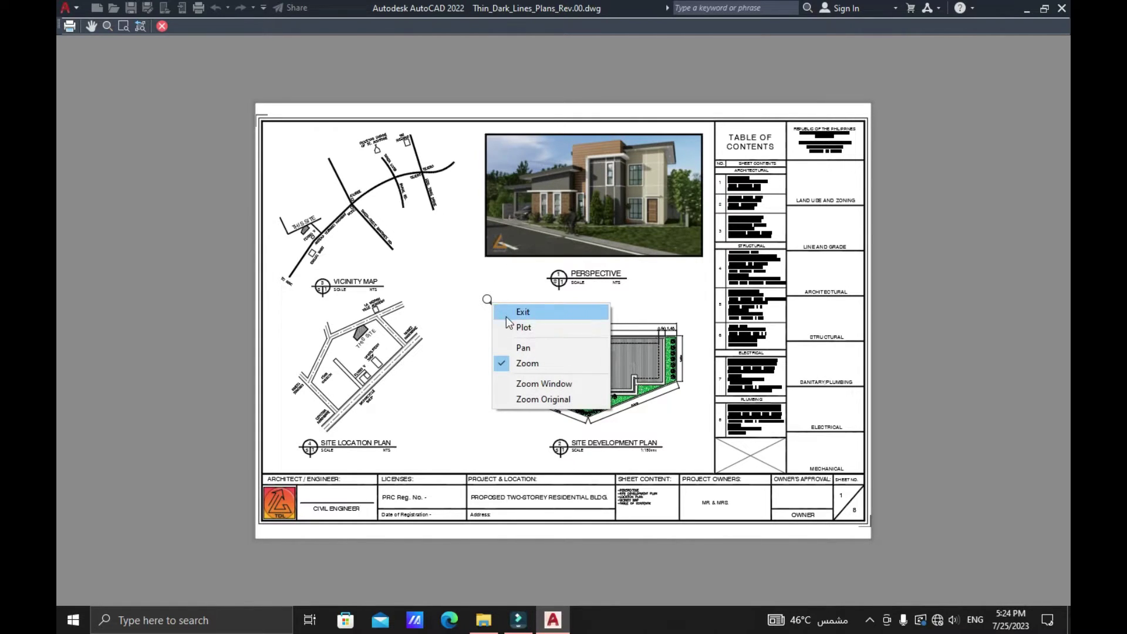
pyautogui.click(519, 329)
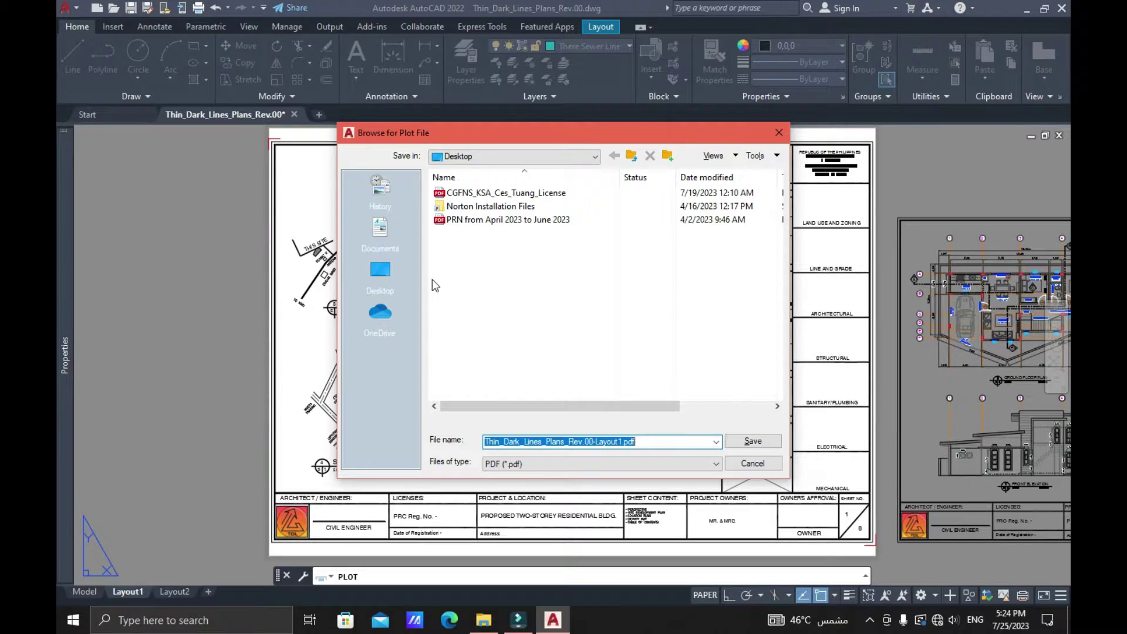
pyautogui.click(377, 274)
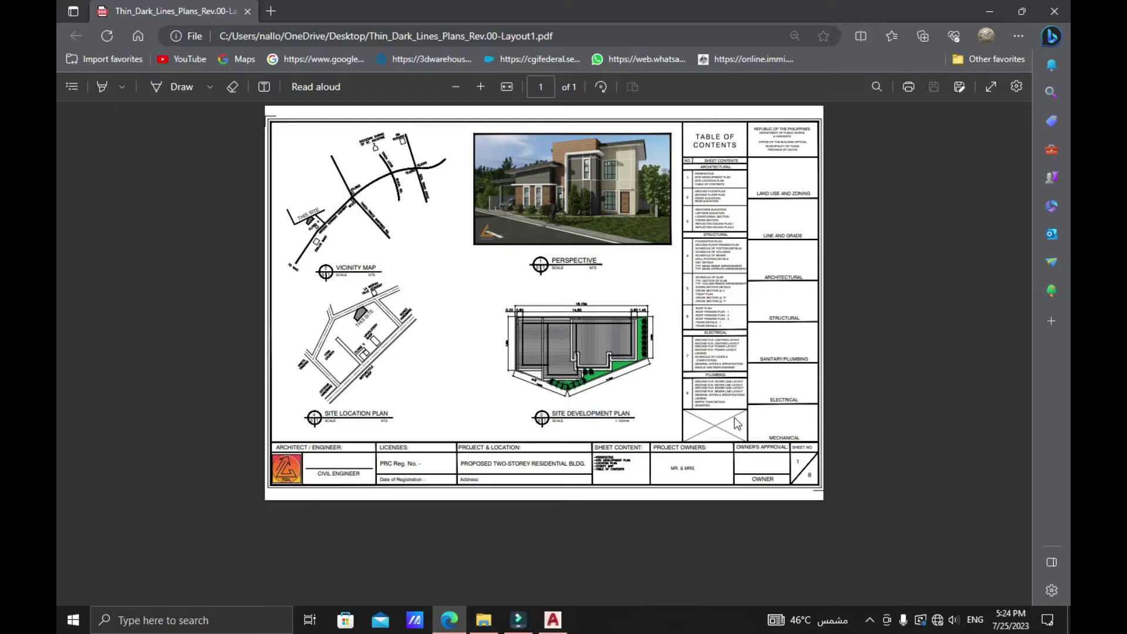
pyautogui.keyDown('ctrl'); pyautogui.scroll(1, 736, 424); pyautogui.keyUp('ctrl')
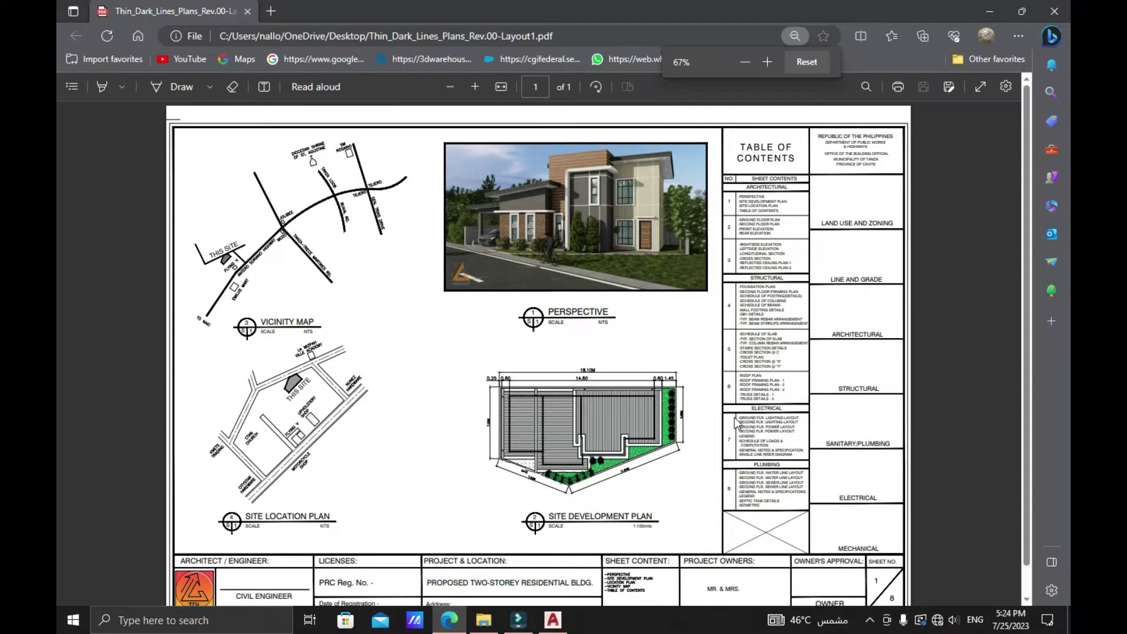
pyautogui.keyDown('ctrl'); pyautogui.scroll(1, 735, 424); pyautogui.keyUp('ctrl')
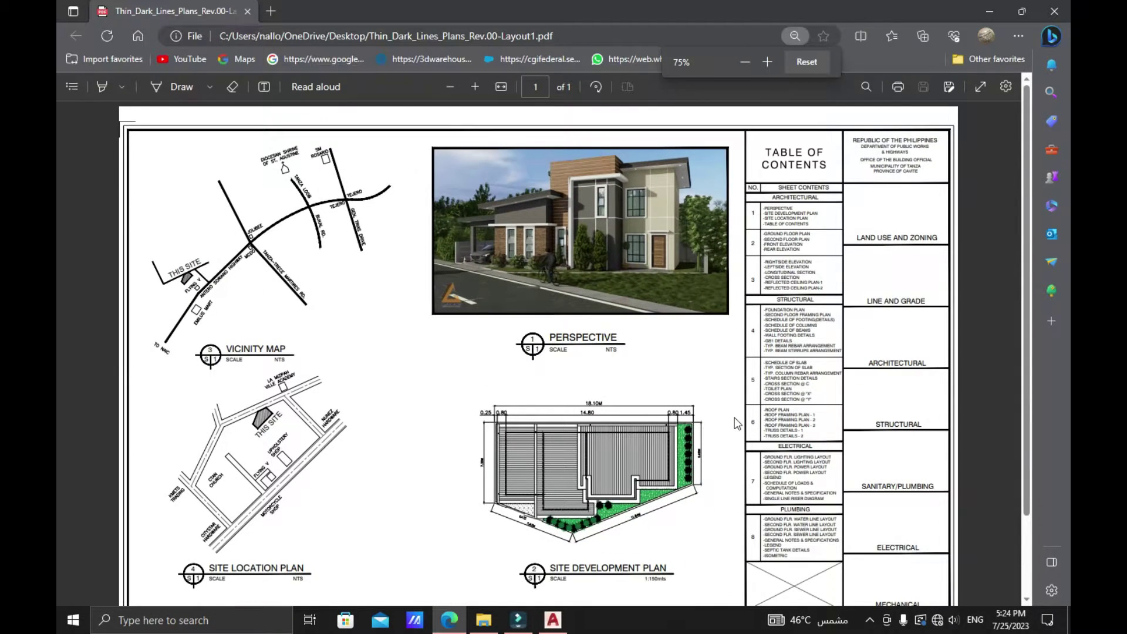
pyautogui.keyDown('ctrl'); pyautogui.scroll(1, 736, 424); pyautogui.keyUp('ctrl')
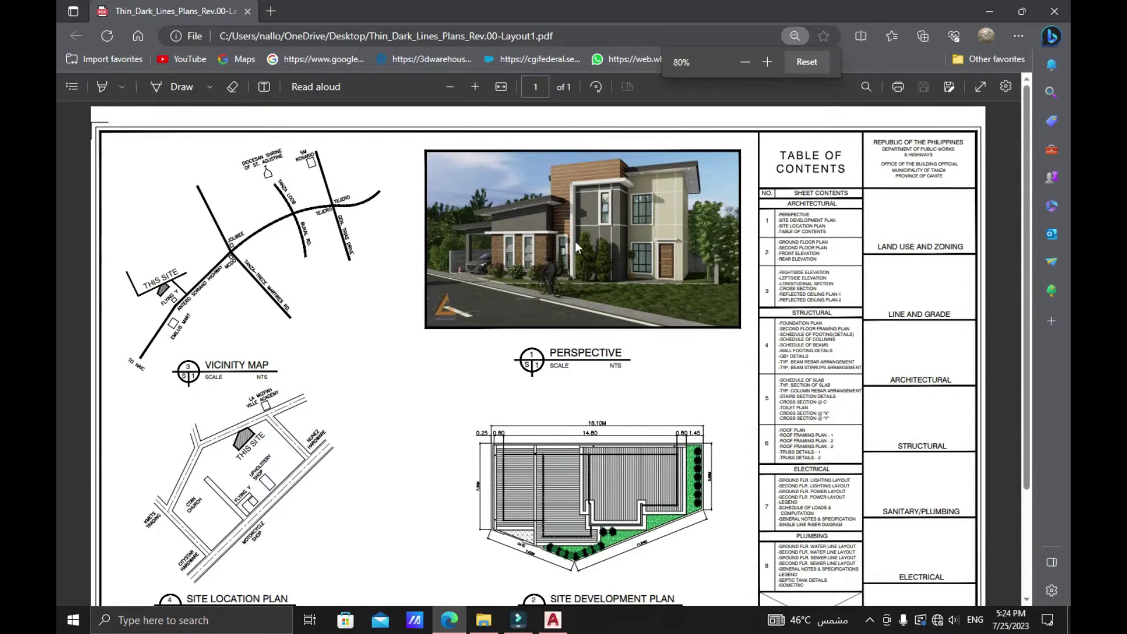
pyautogui.keyDown('ctrl'); pyautogui.scroll(3, 574, 241); pyautogui.keyUp('ctrl')
pyautogui.keyDown('ctrl'); pyautogui.scroll(2, 581, 272); pyautogui.keyUp('ctrl')
pyautogui.keyDown('ctrl'); pyautogui.scroll(3, 581, 272); pyautogui.keyUp('ctrl')
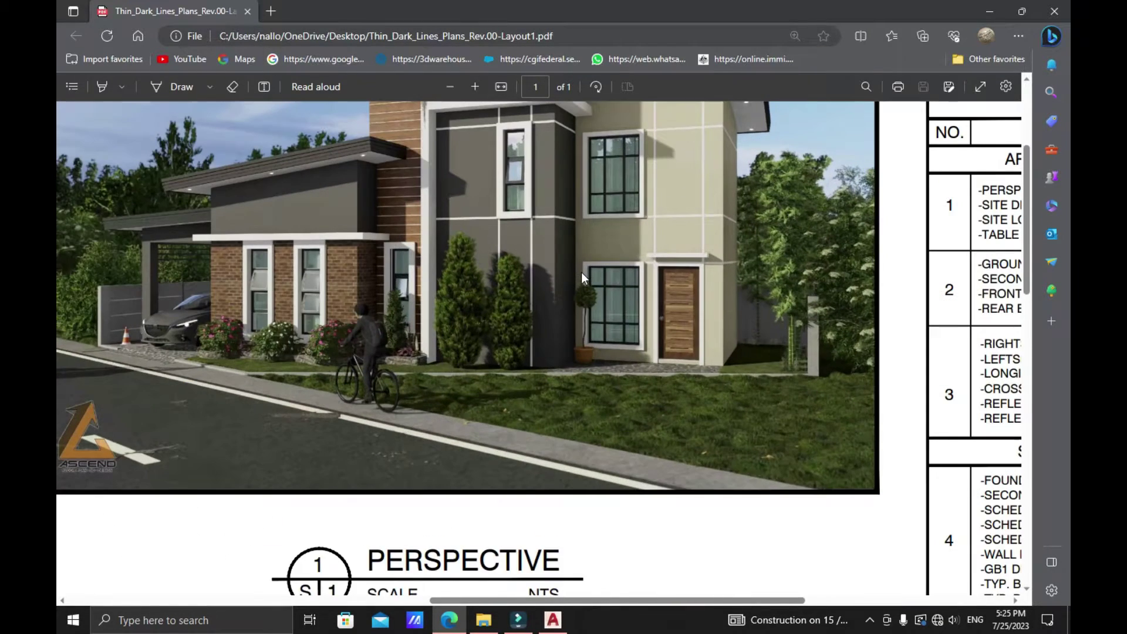
pyautogui.keyDown('ctrl'); pyautogui.scroll(1, 581, 272); pyautogui.keyUp('ctrl')
pyautogui.keyDown('ctrl'); pyautogui.scroll(-2, 581, 272); pyautogui.keyUp('ctrl')
pyautogui.keyDown('ctrl'); pyautogui.scroll(-1, 581, 273); pyautogui.keyUp('ctrl')
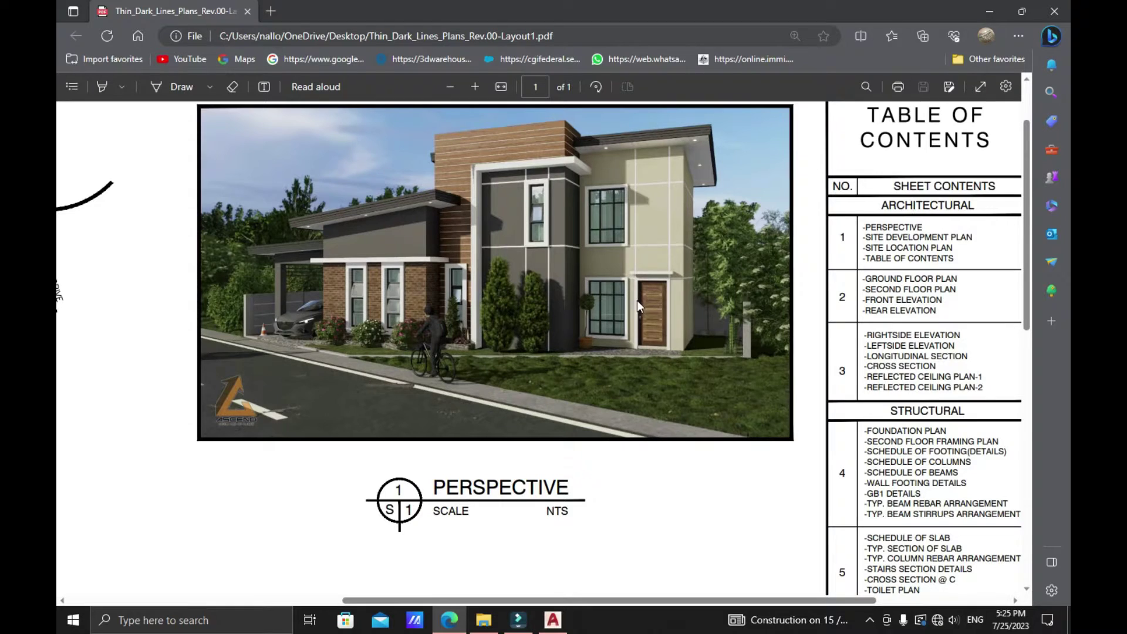
pyautogui.hscroll(3, 676, 333)
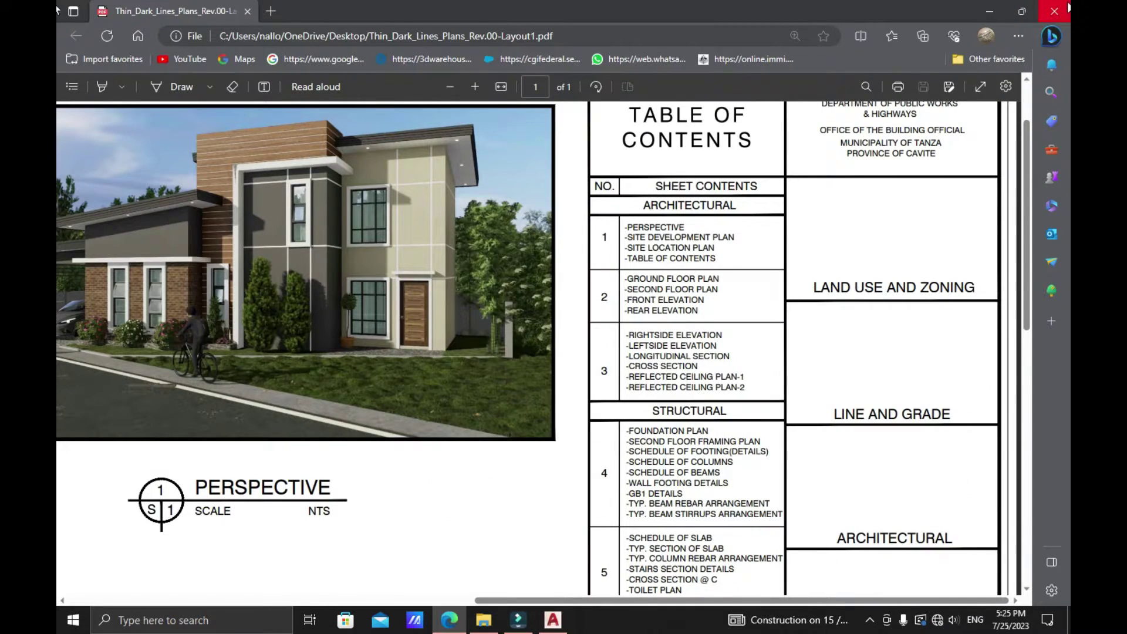
# Close the General Documentation PDF in Edge to return to AutoCAD.
pyautogui.click(1067, 9)
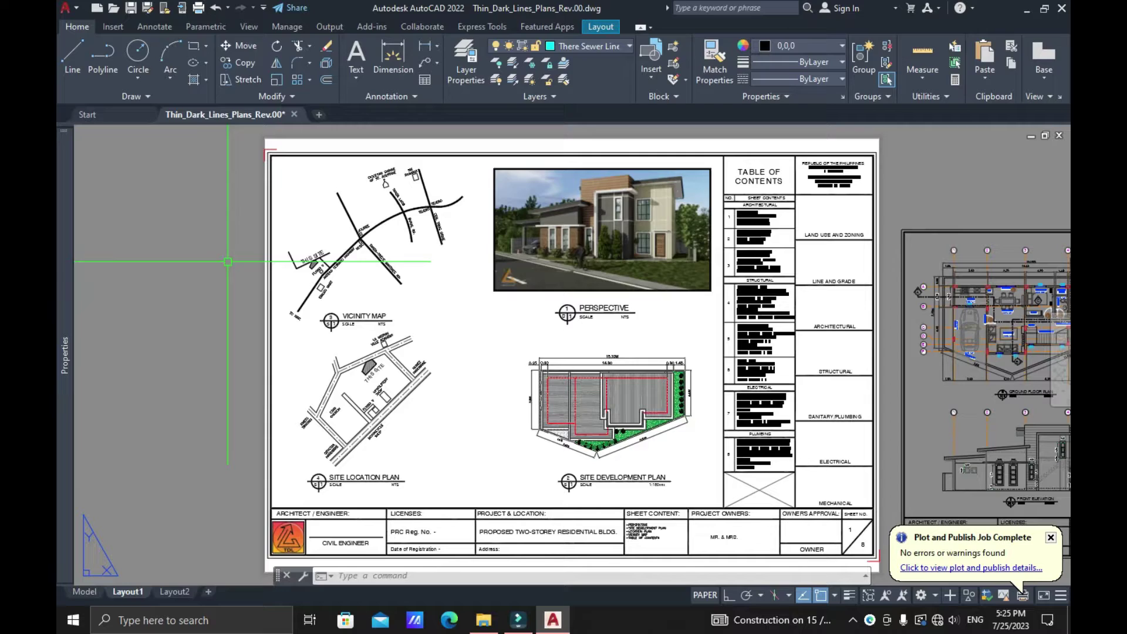
# Start a new single-sheet plot using the AutoCAD PDF (Smallest File) plotter.
pyautogui.hotkey('ctrl', 'p')
pyautogui.click(581, 337)
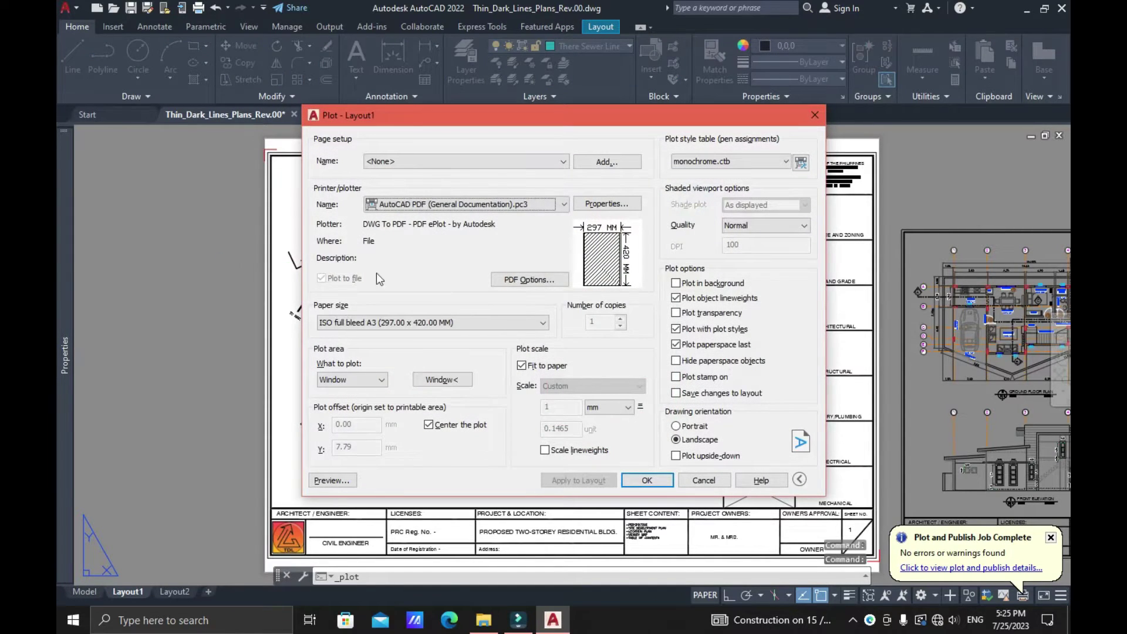
pyautogui.click(538, 208)
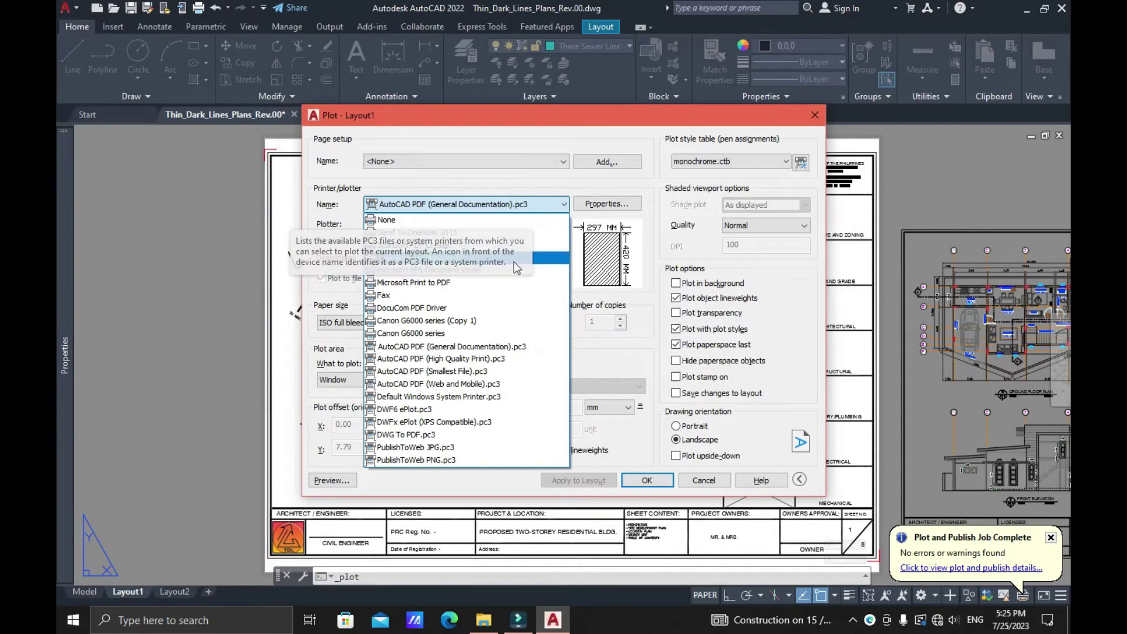
pyautogui.click(462, 374)
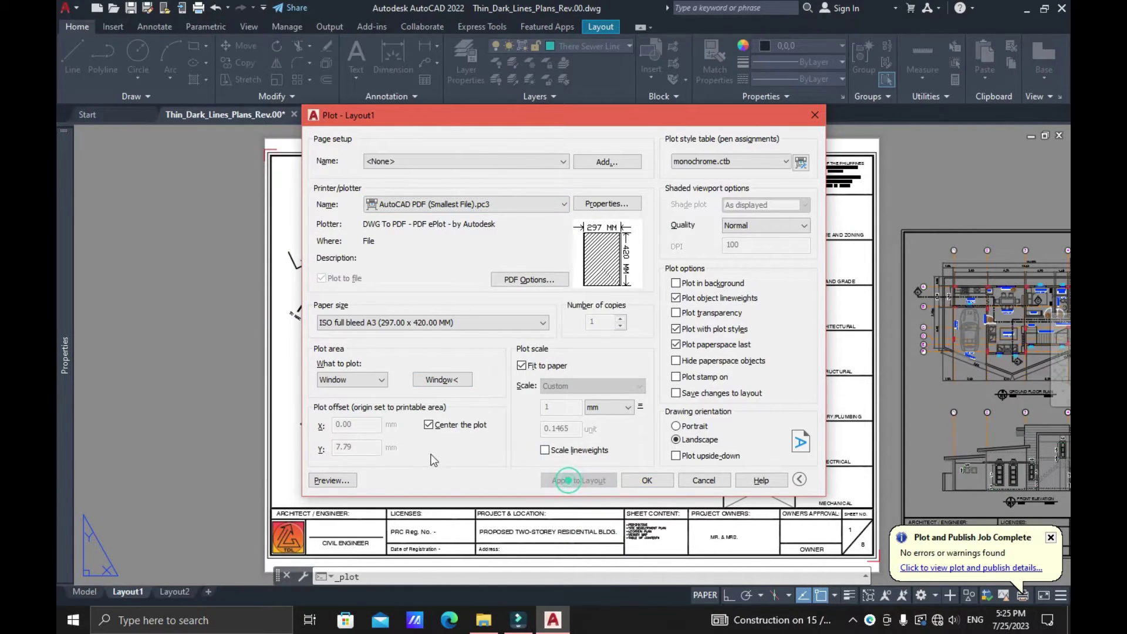
# Cancel the window-area pick and preview the sheet.
pyautogui.click(440, 382)
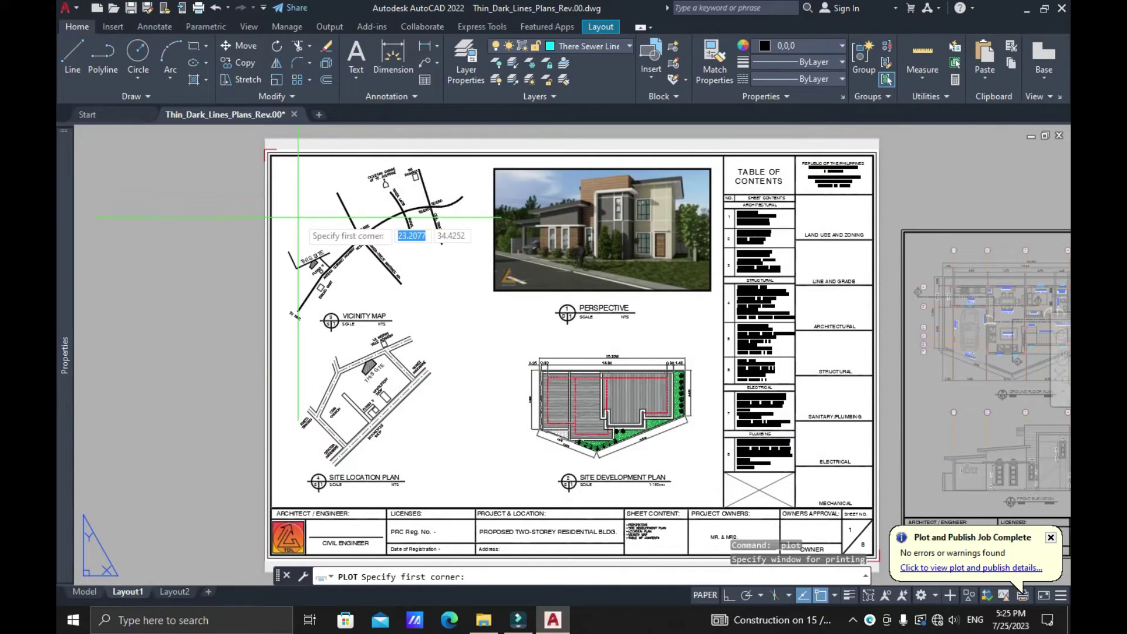
pyautogui.press('Escape')
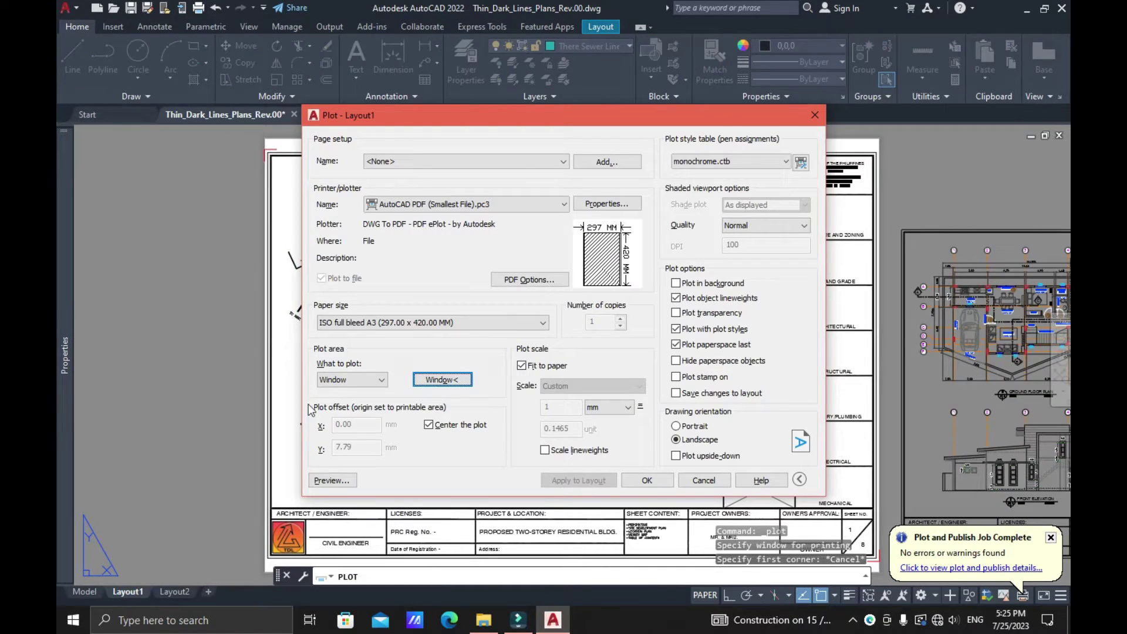
pyautogui.click(337, 481)
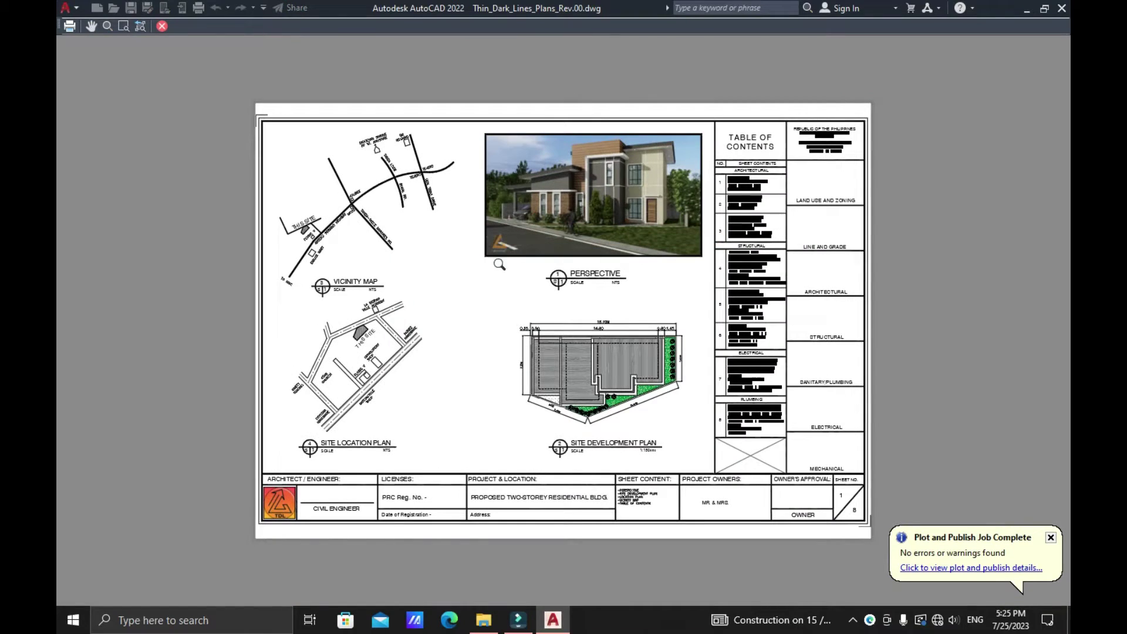
# Plot the preview to Thin_Dark_Lines_Plans_Rev.00-Smallest.pdf on the Desktop.
pyautogui.rightClick(483, 284)
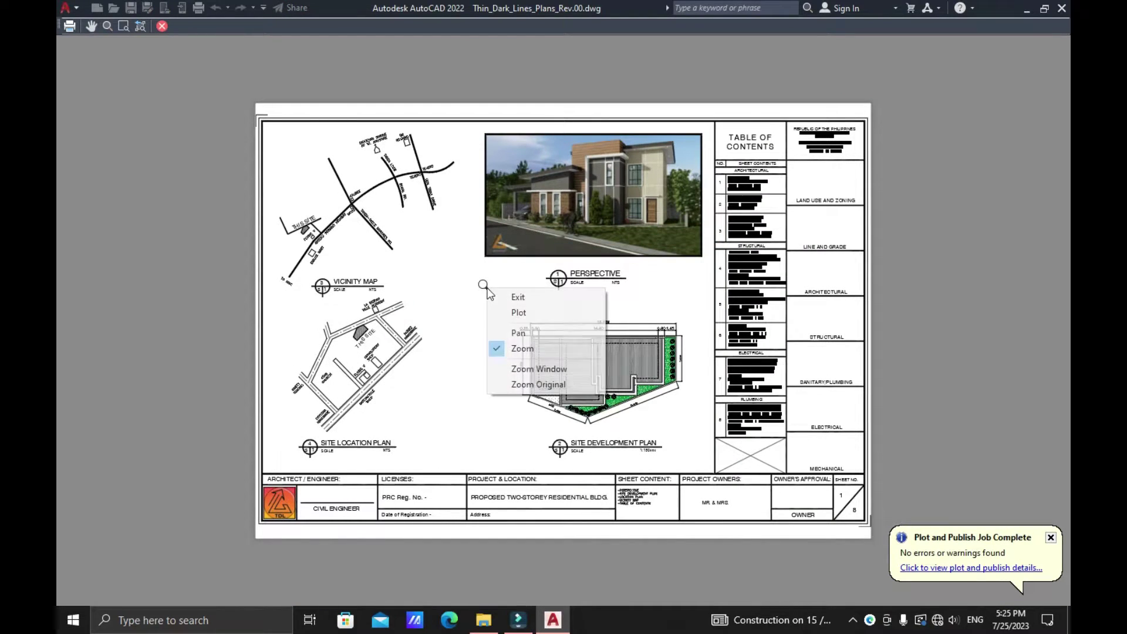
pyautogui.click(539, 315)
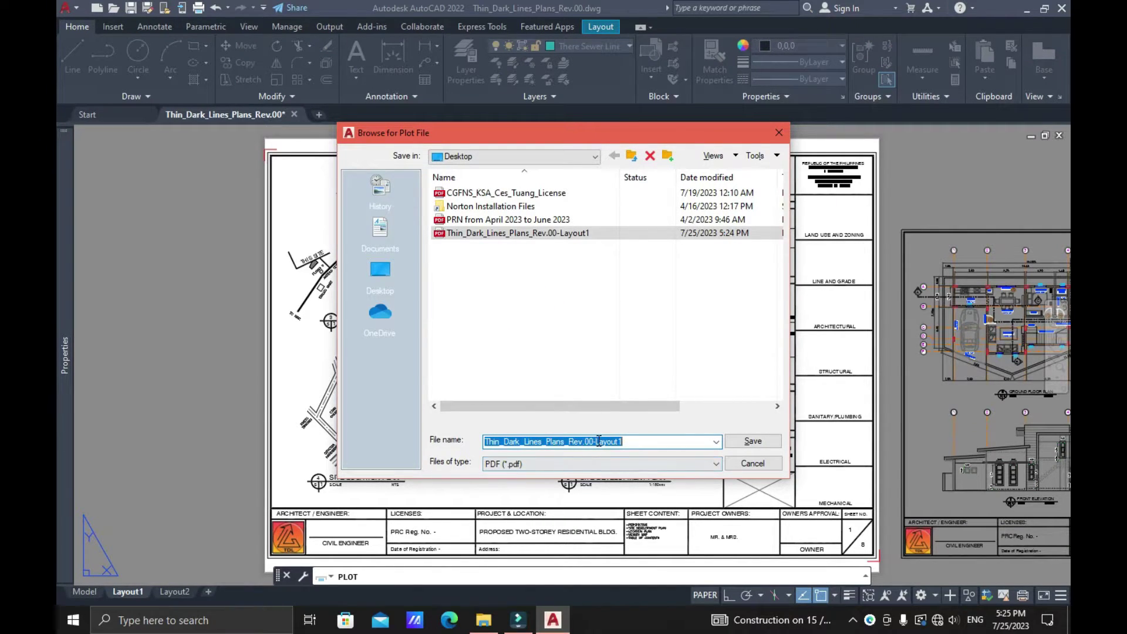
pyautogui.moveTo(596, 441); pyautogui.dragTo(681, 441)
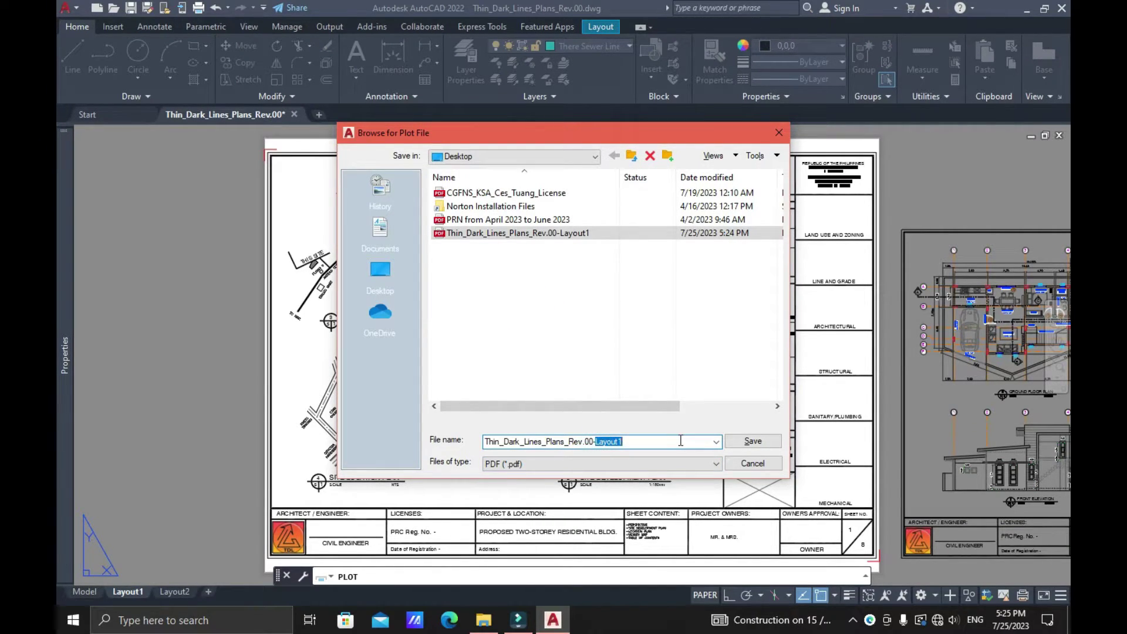
pyautogui.write('Smalles')
pyautogui.click(752, 441)
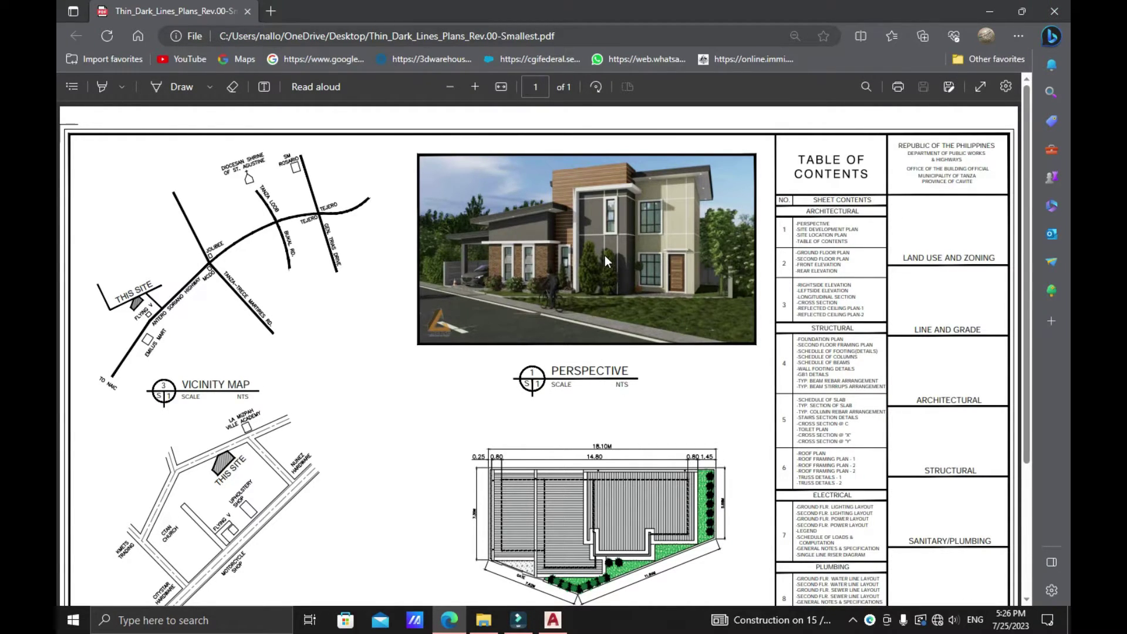
pyautogui.keyDown('ctrl'); pyautogui.scroll(3, 605, 255); pyautogui.keyUp('ctrl')
pyautogui.keyDown('ctrl'); pyautogui.scroll(-2, 624, 248); pyautogui.keyUp('ctrl')
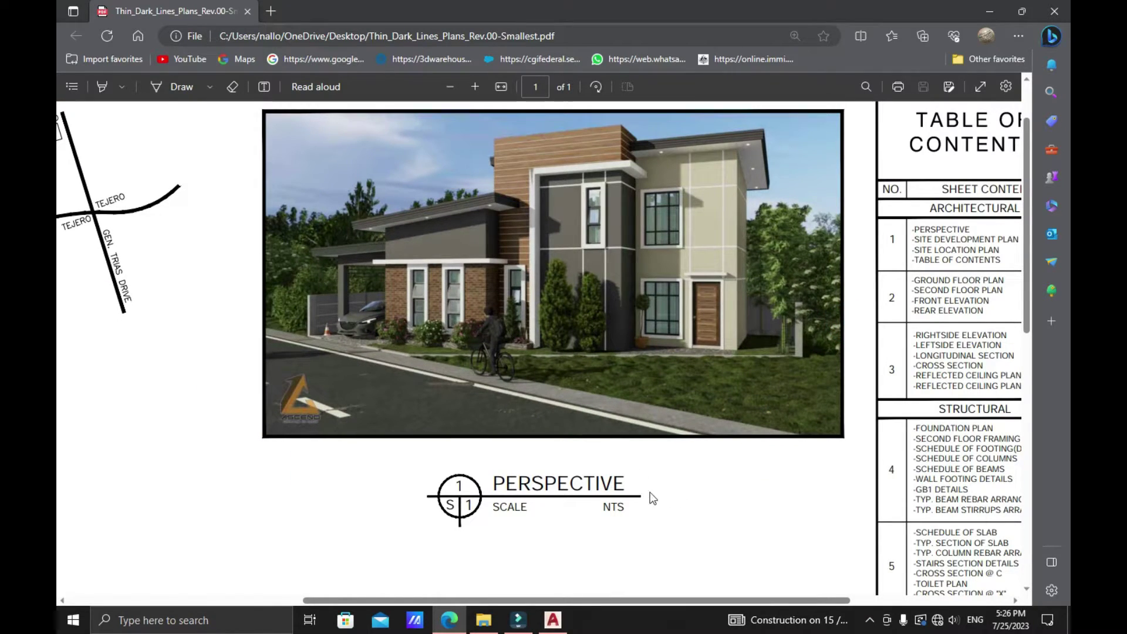
pyautogui.moveTo(619, 599); pyautogui.dragTo(764, 592)
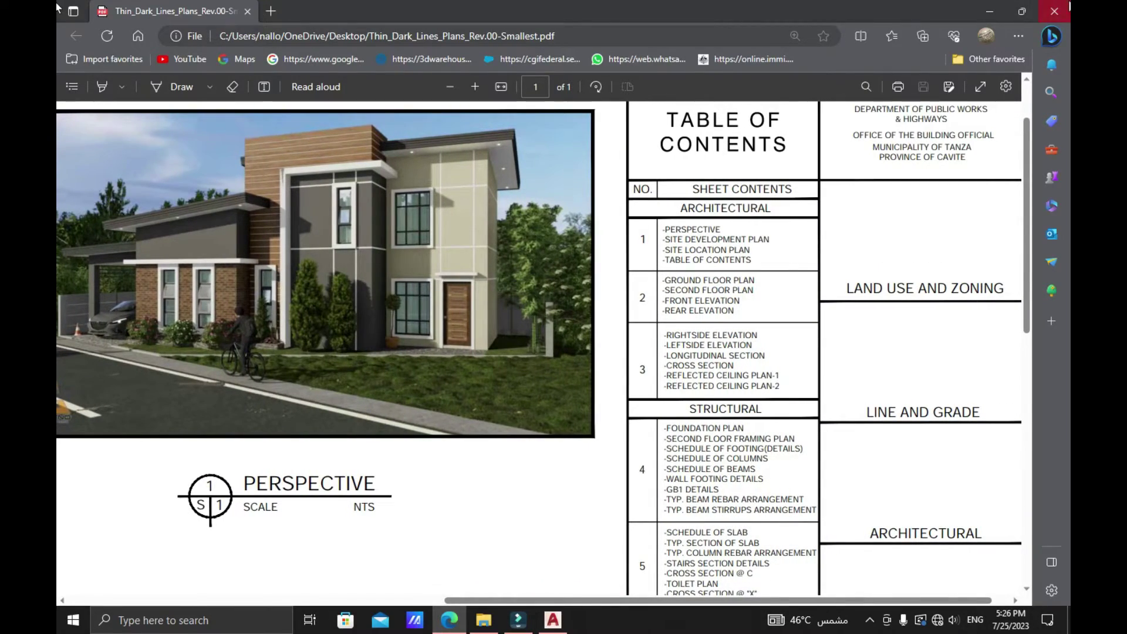
# Close the Smallest File PDF in Edge.
pyautogui.click(1015, 18)
# Minimize AutoCAD and the video editor, then refresh the desktop.
pyautogui.click(1031, 8)
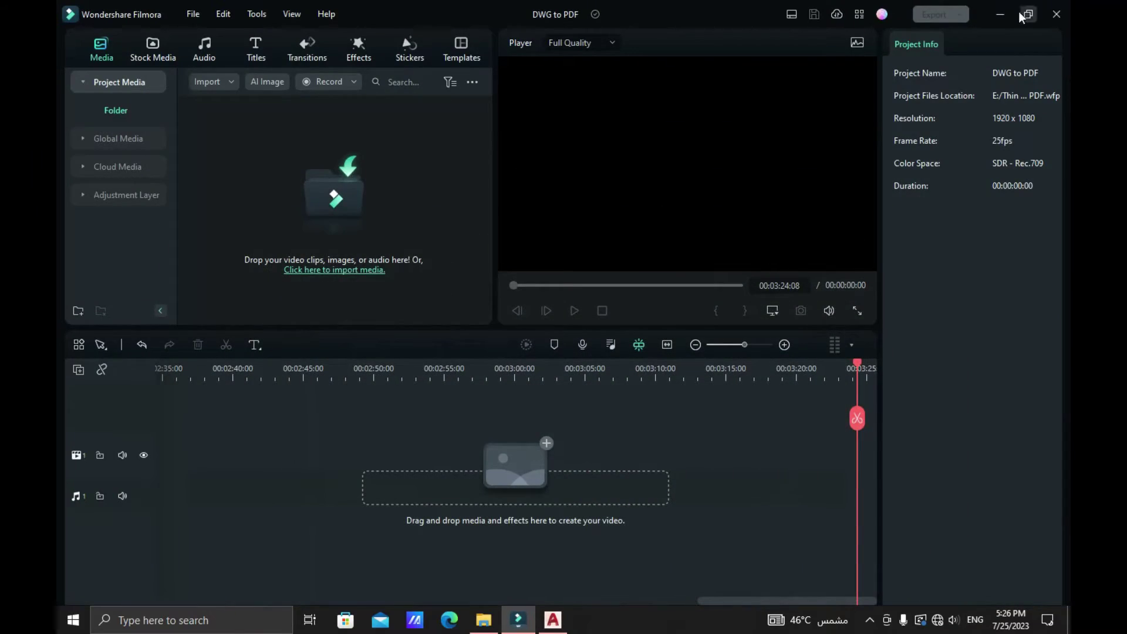
pyautogui.click(1025, 12)
pyautogui.rightClick(286, 260)
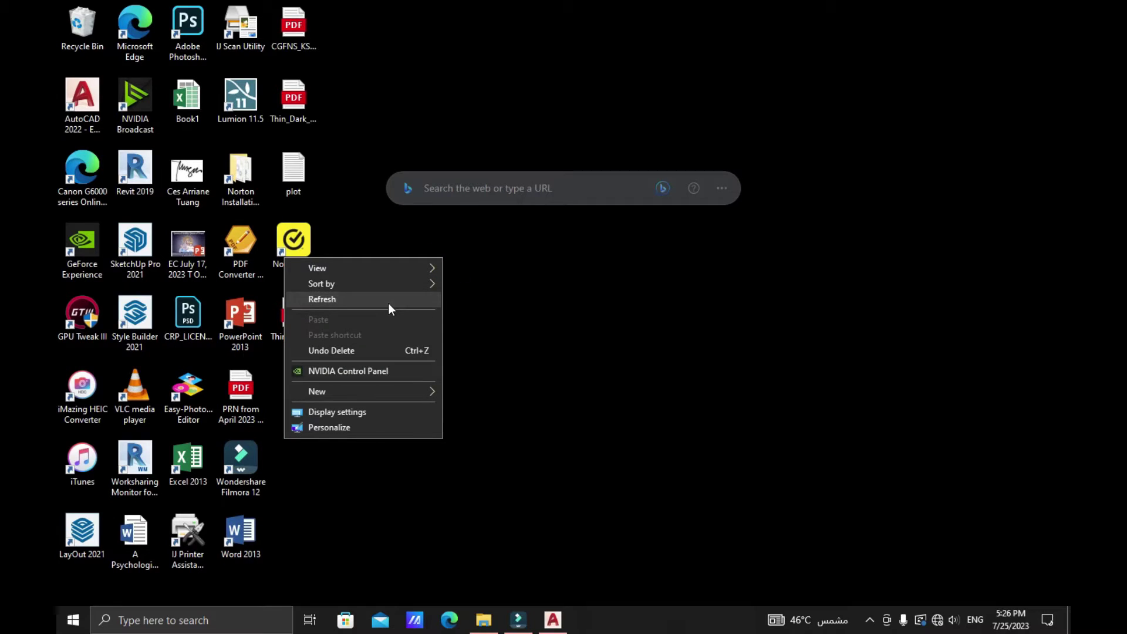
pyautogui.click(388, 301)
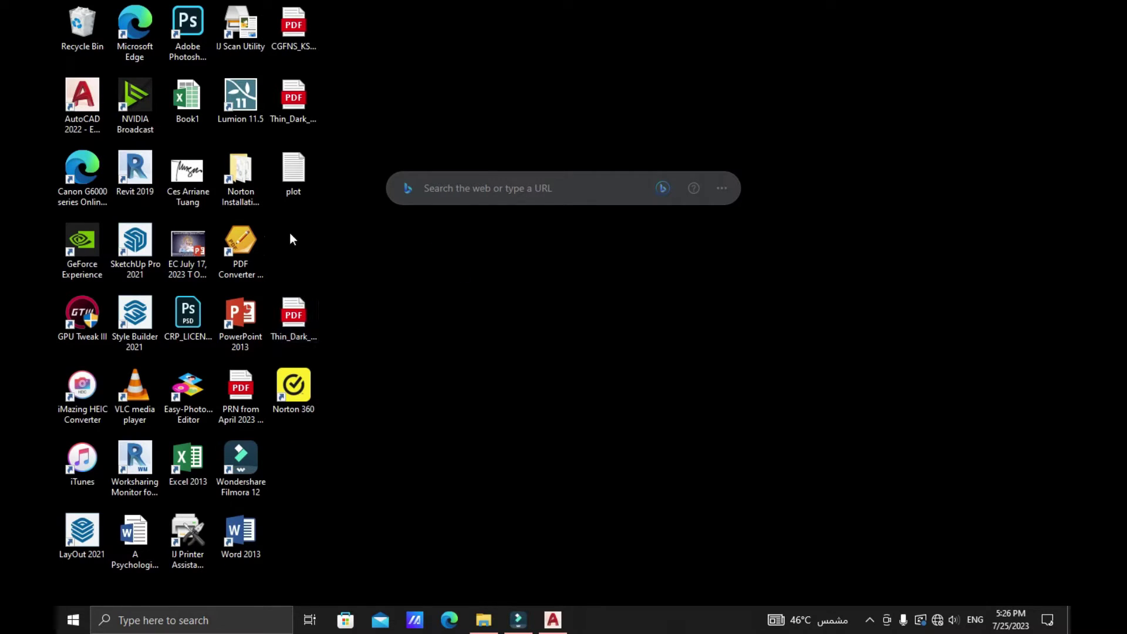
# Check the Layout1 PDF's properties, which show a size of 470 KB.
pyautogui.click(299, 100)
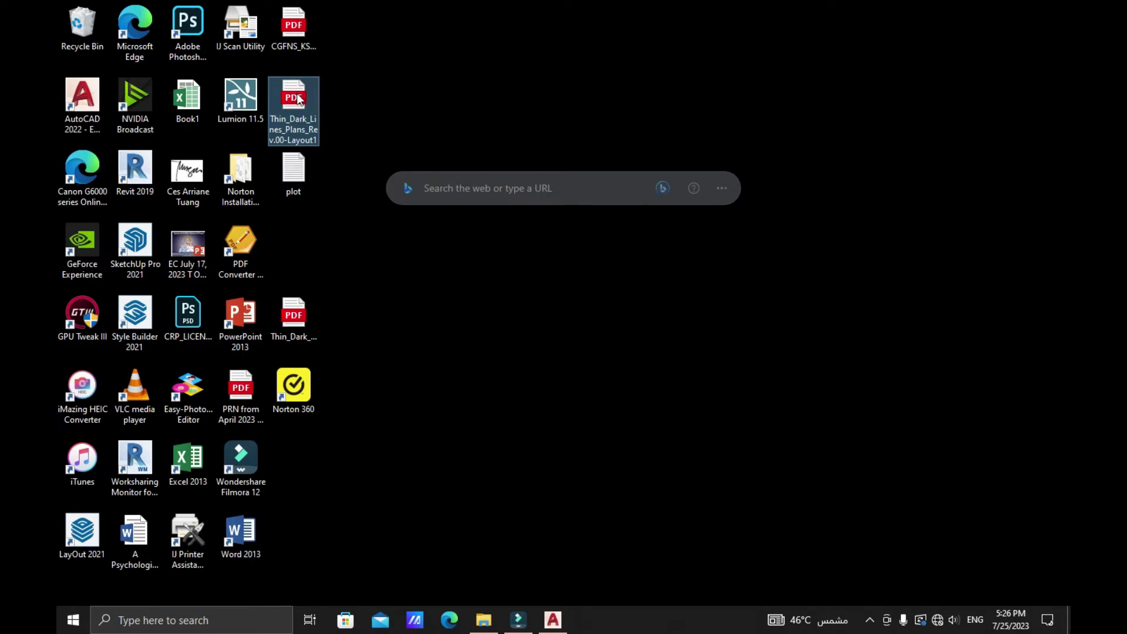
pyautogui.rightClick(298, 100)
pyautogui.click(266, 451)
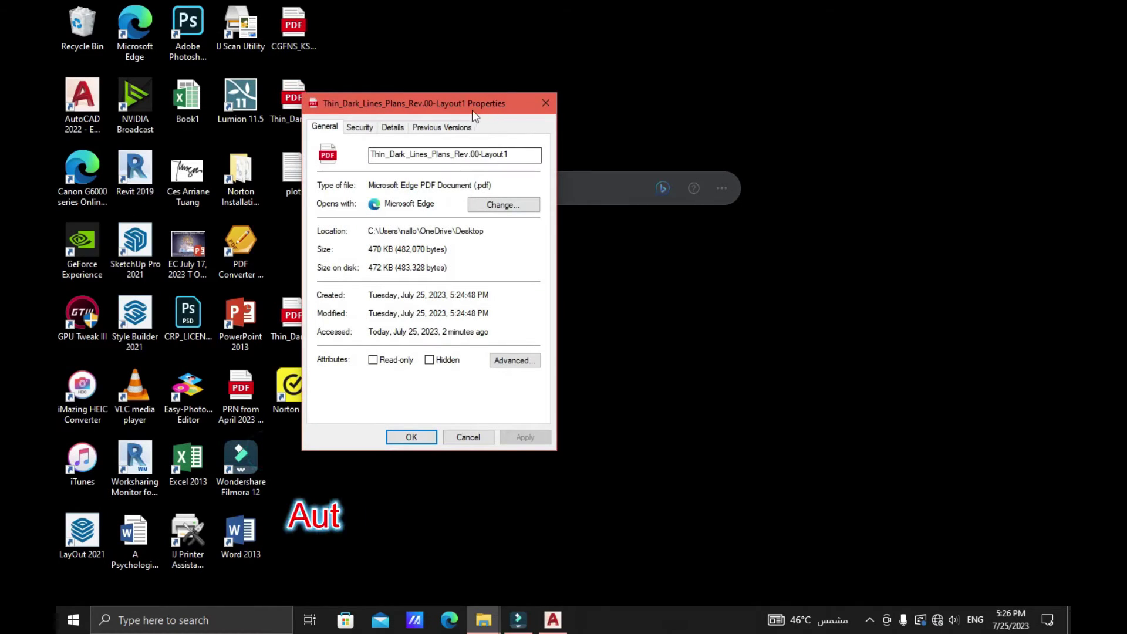
pyautogui.moveTo(449, 104); pyautogui.dragTo(591, 85)
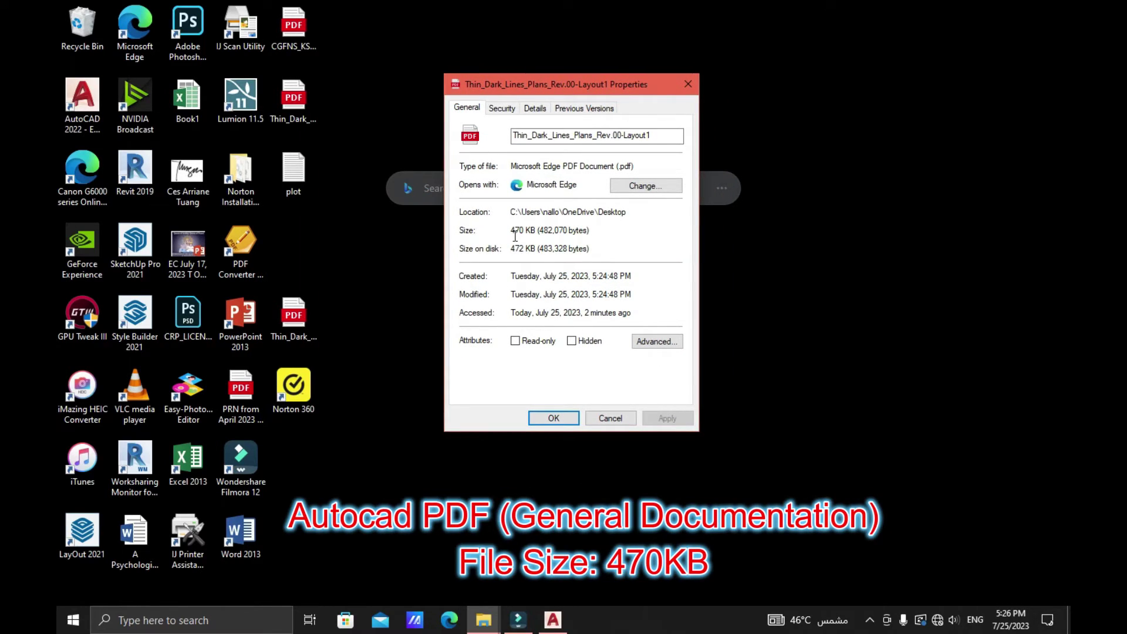
pyautogui.click(689, 84)
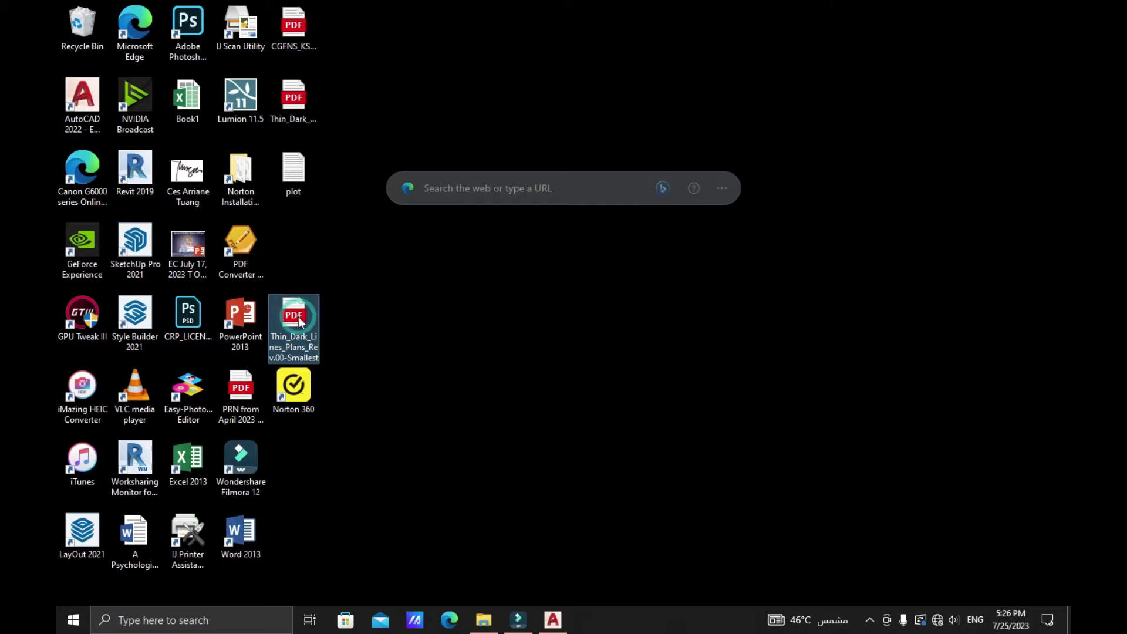
# Check the Smallest PDF's properties (194 KB), then bring AutoCAD back.
pyautogui.rightClick(299, 317)
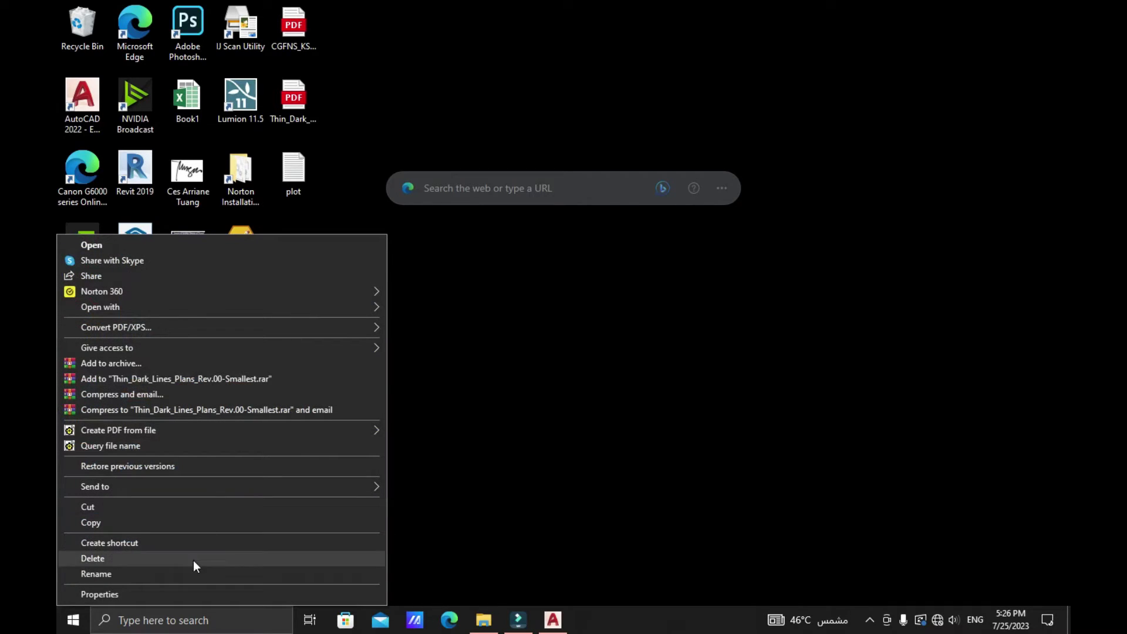
pyautogui.click(185, 597)
pyautogui.moveTo(444, 247); pyautogui.dragTo(568, 94)
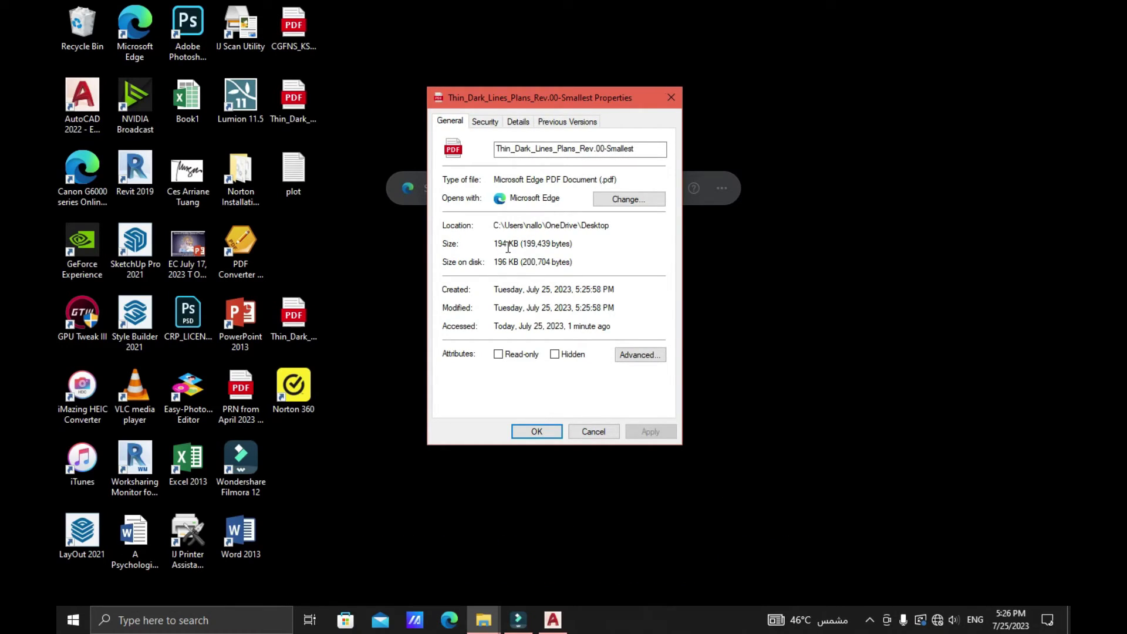
pyautogui.moveTo(570, 98); pyautogui.dragTo(594, 88)
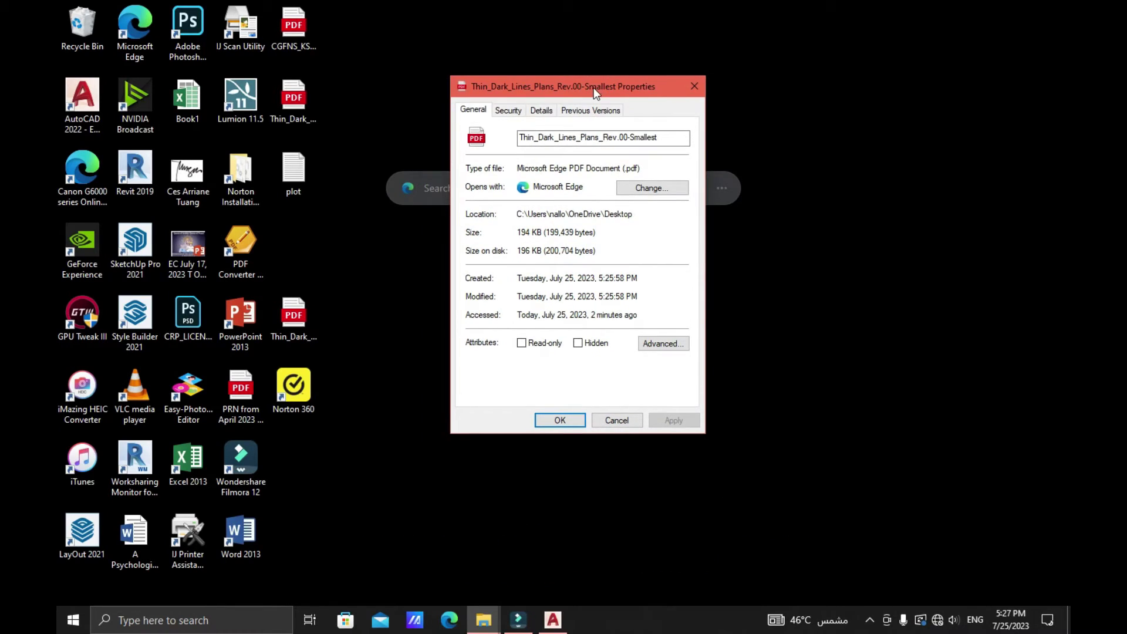
pyautogui.click(699, 89)
pyautogui.click(552, 619)
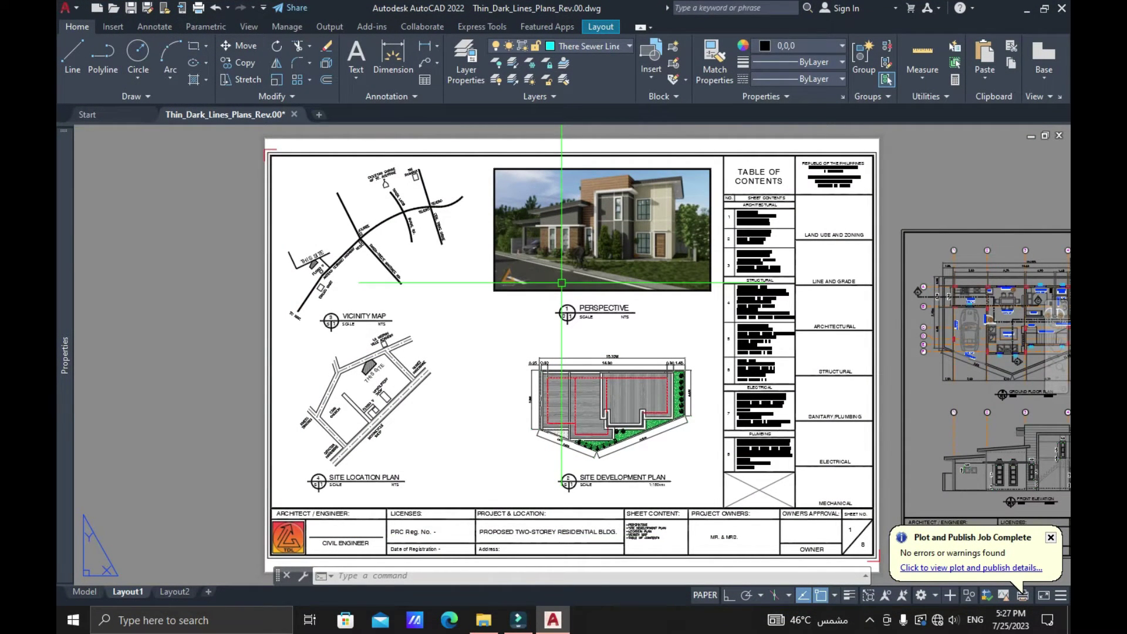
# Start a new single-sheet plot of Layout1 and show the PDF plotter presets list.
pyautogui.hotkey('ctrl', 'p')
pyautogui.click(493, 340)
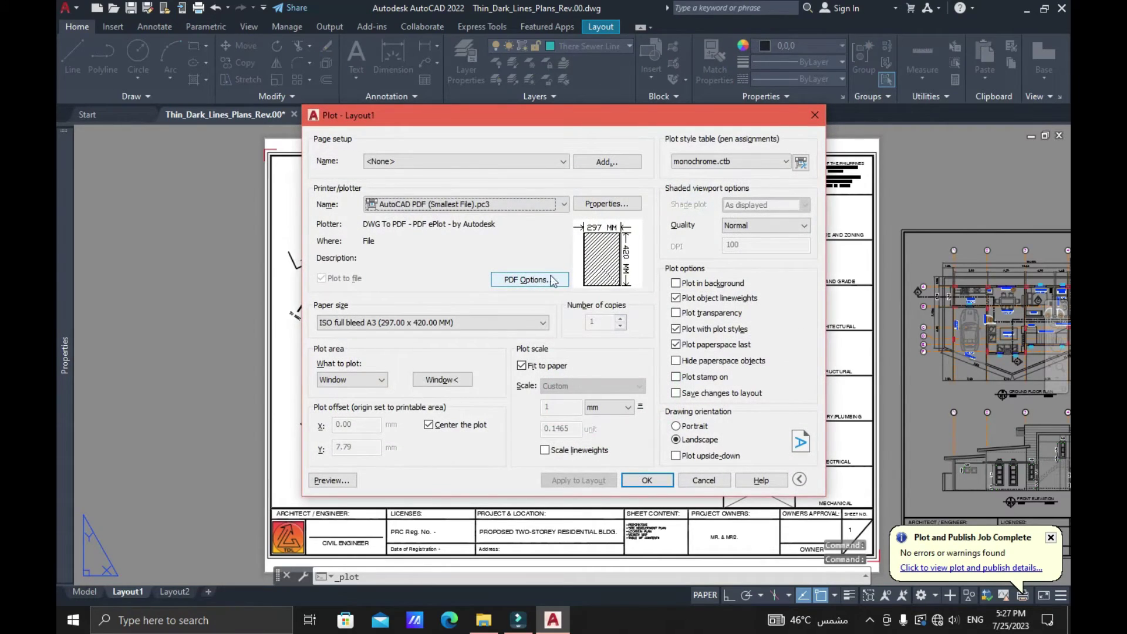
pyautogui.click(490, 209)
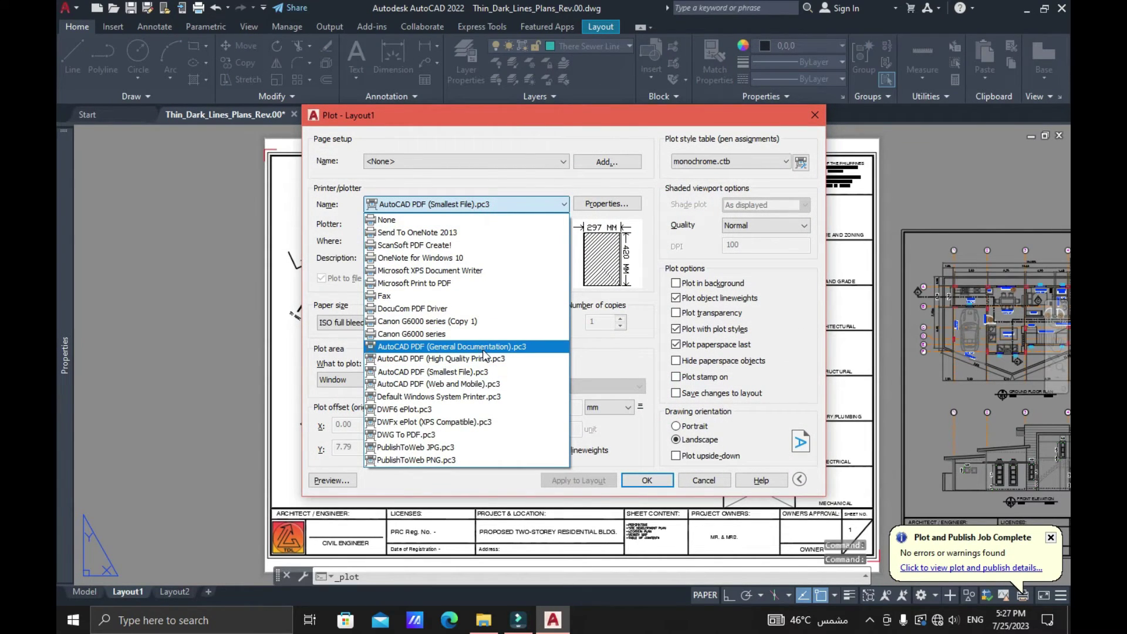